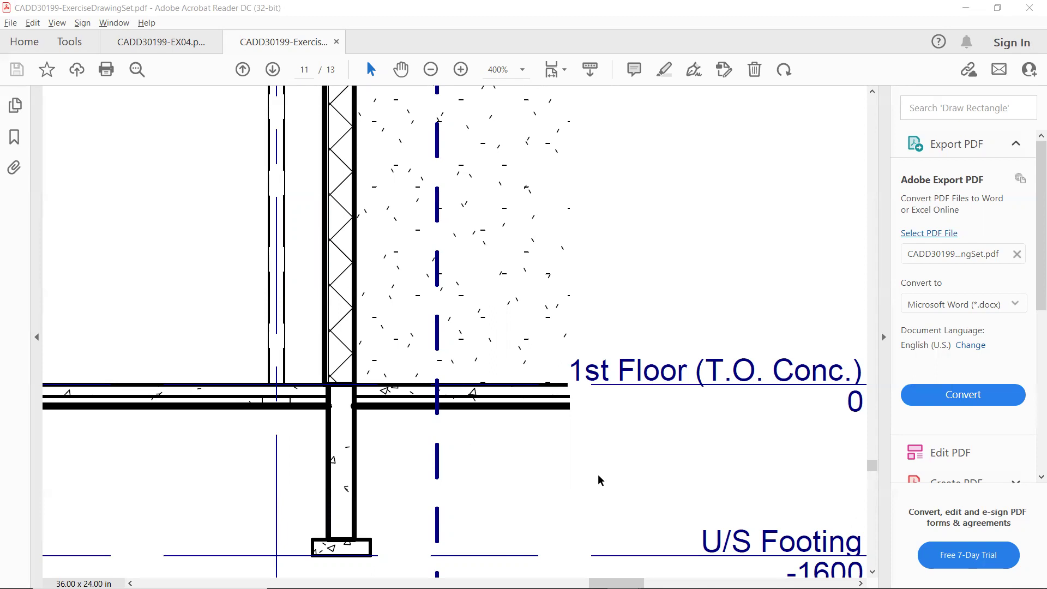
Switch from the PDF drawing set to Revit, where the 1st FLOOR plan's floor boundary sketch is open.
key("alt+Tab")
key("alt+Tab")
key("alt+Tab")
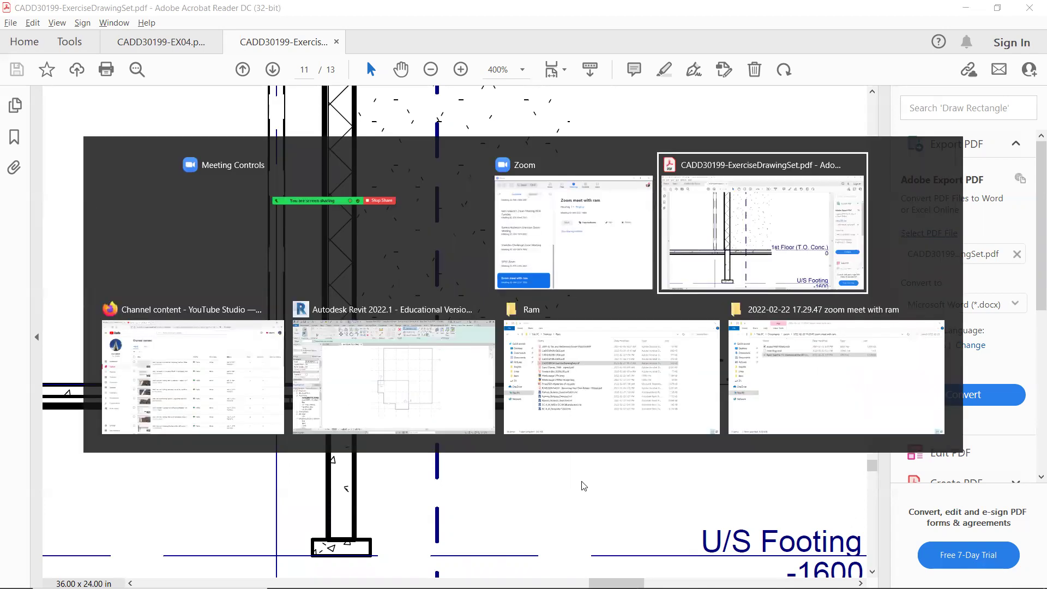
key("alt+Tab")
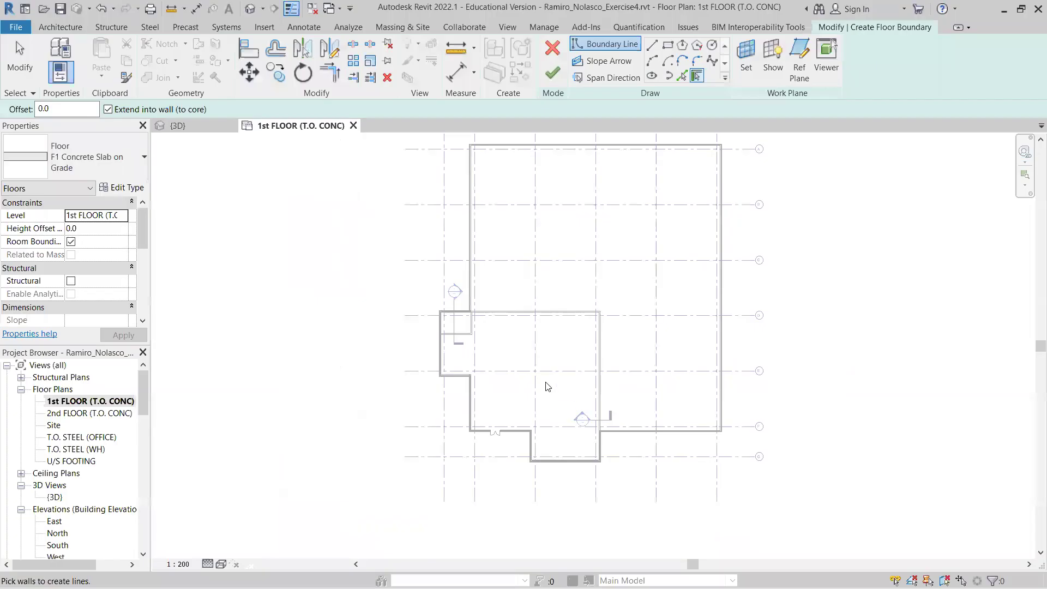
Using Pick Lines, add a floor boundary line on the layer line just behind the room-side finish of the upper horizontal W7 block wall.
scroll(536, 402, "up", 5)
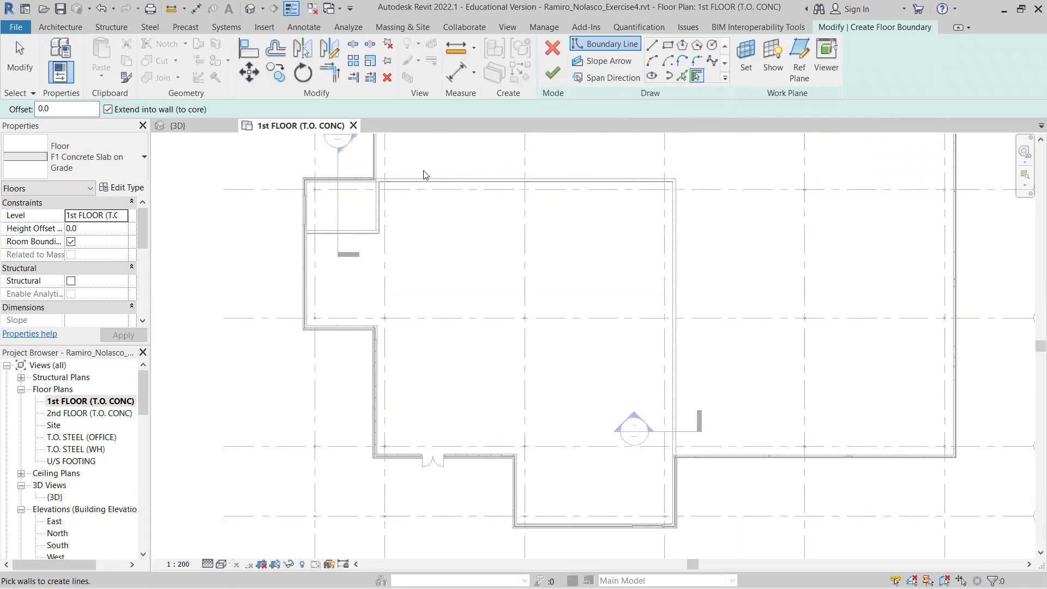
left_click(653, 48)
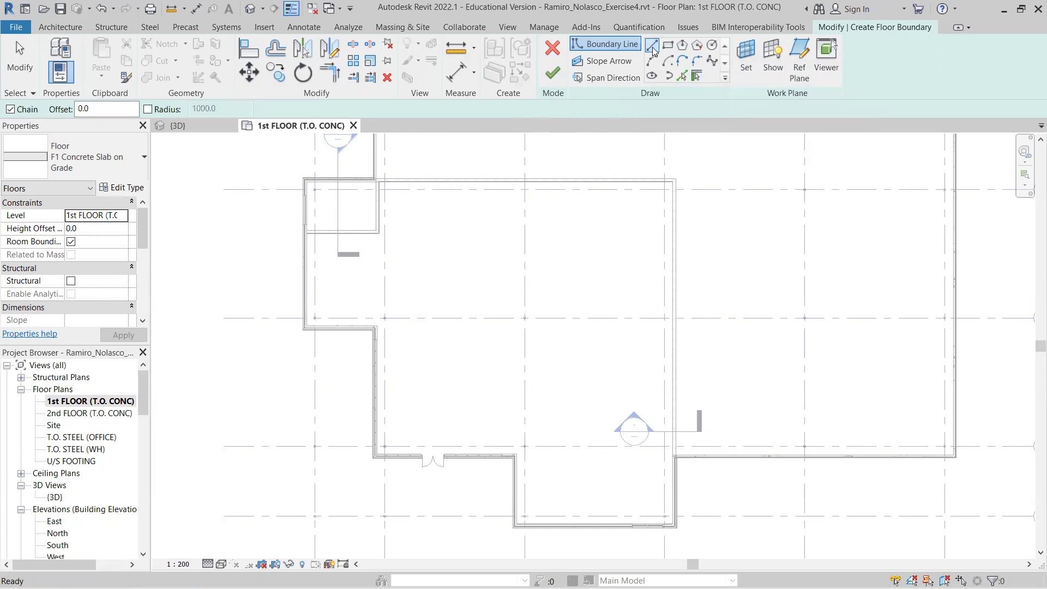
left_click(681, 80)
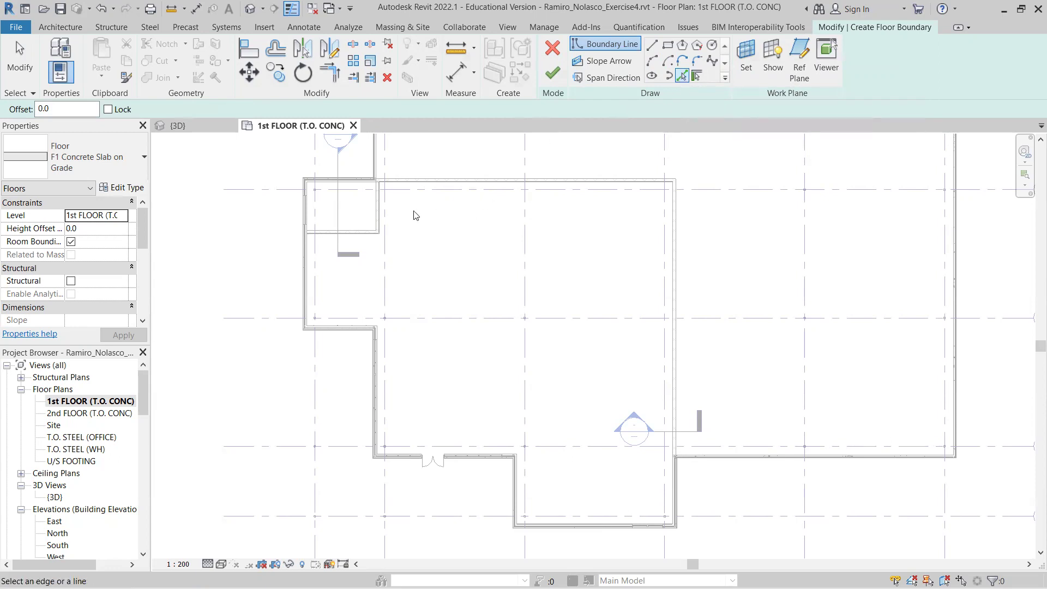
scroll(421, 187, "up", 6)
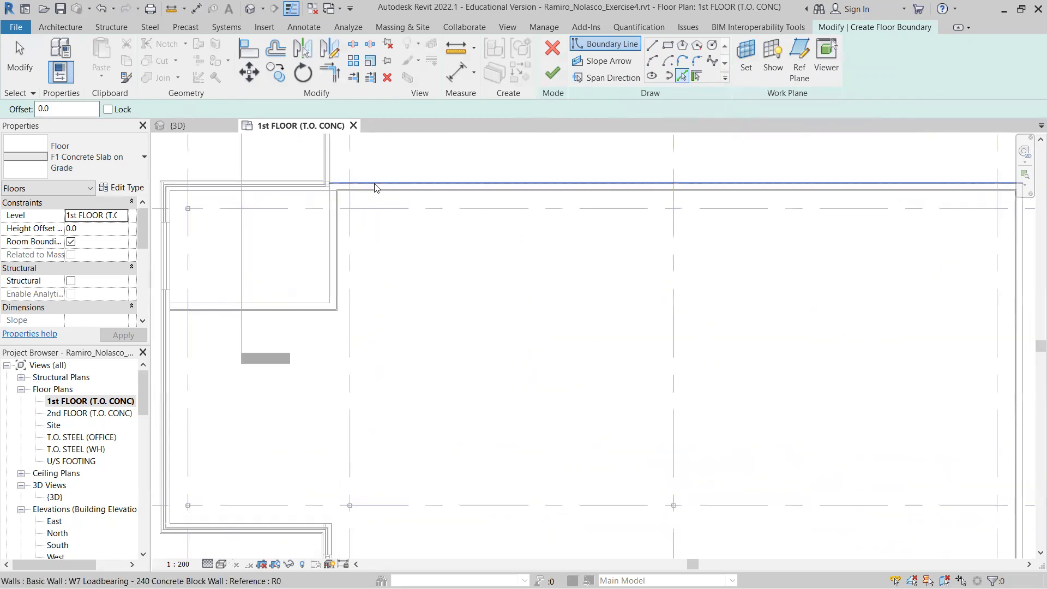
scroll(324, 195, "up", 4)
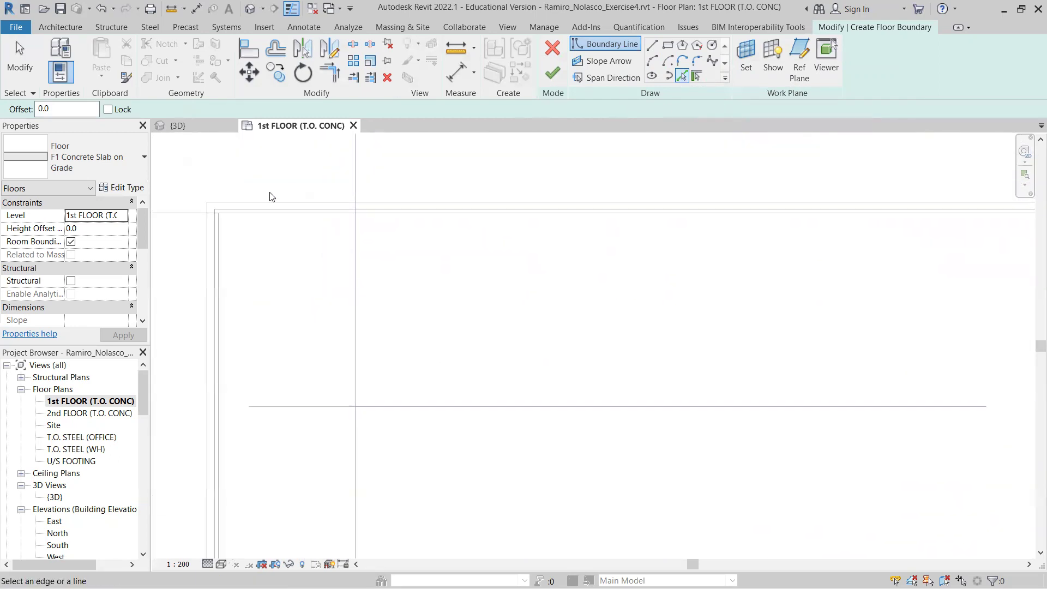
scroll(275, 210, "up", 2)
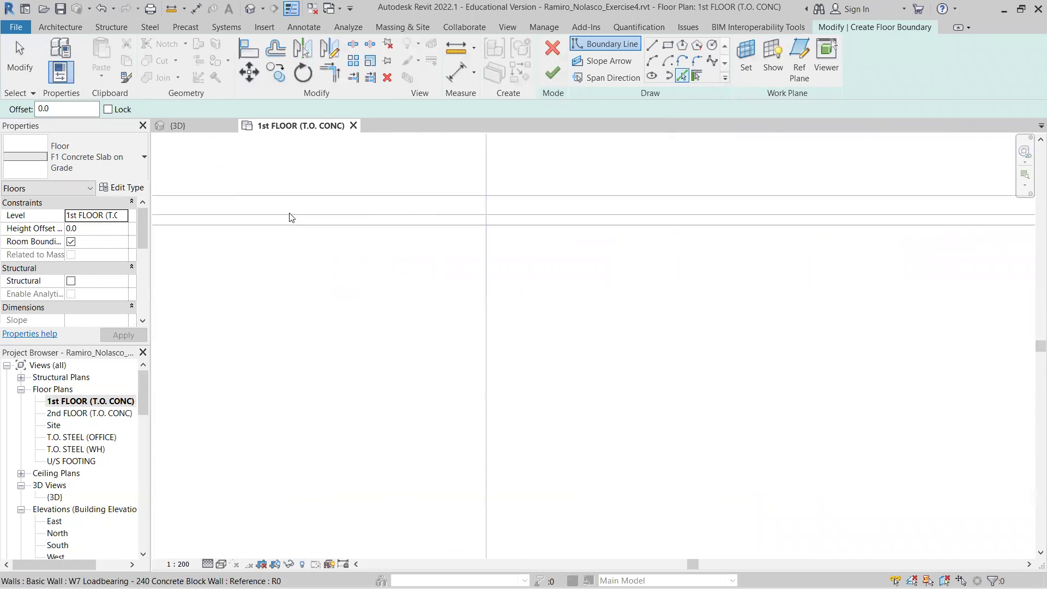
scroll(357, 228, "down", 4)
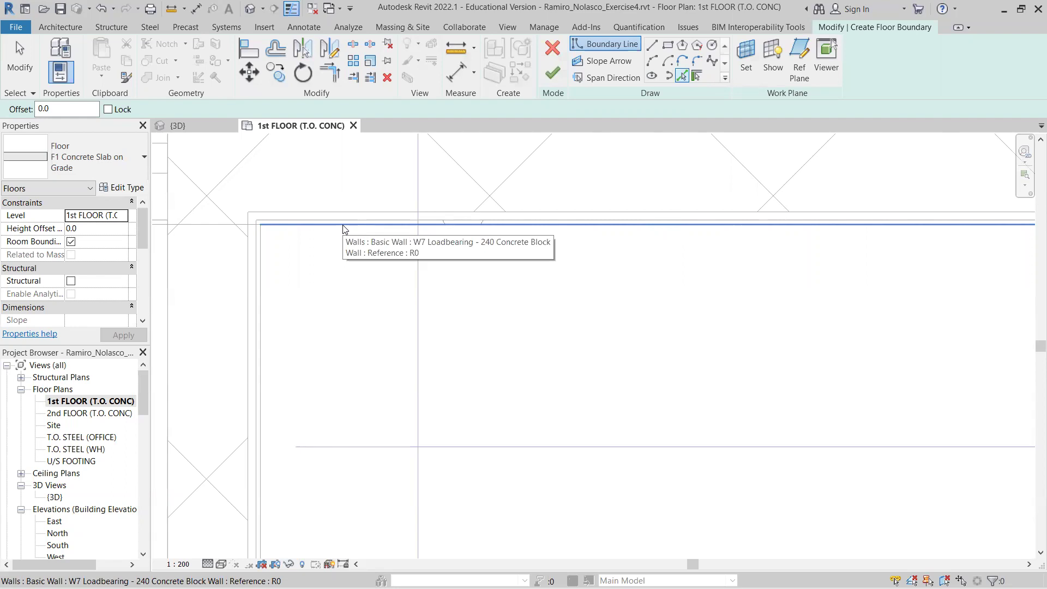
key("Tab")
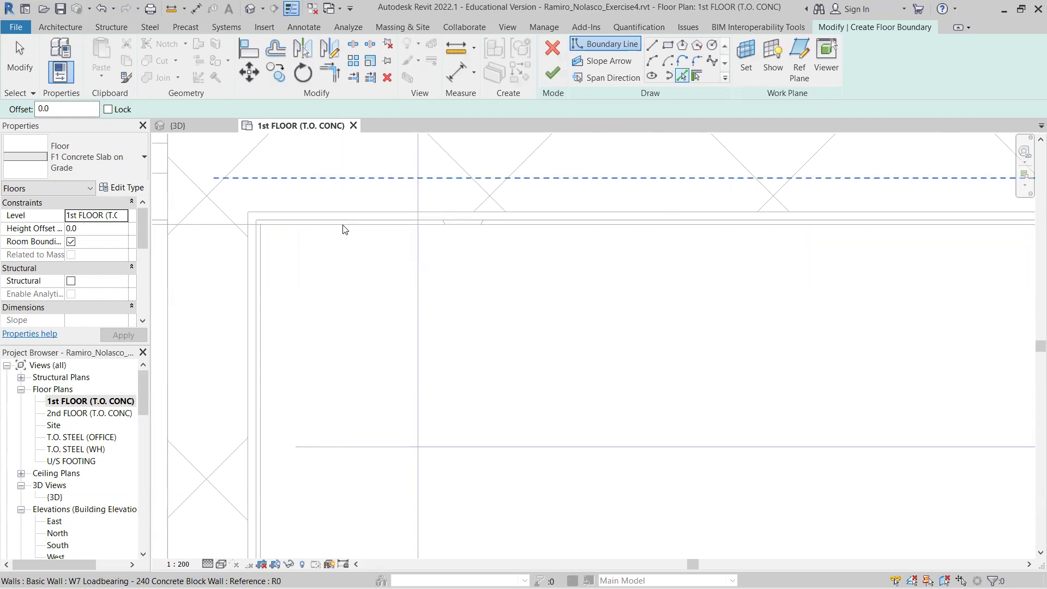
key("Tab")
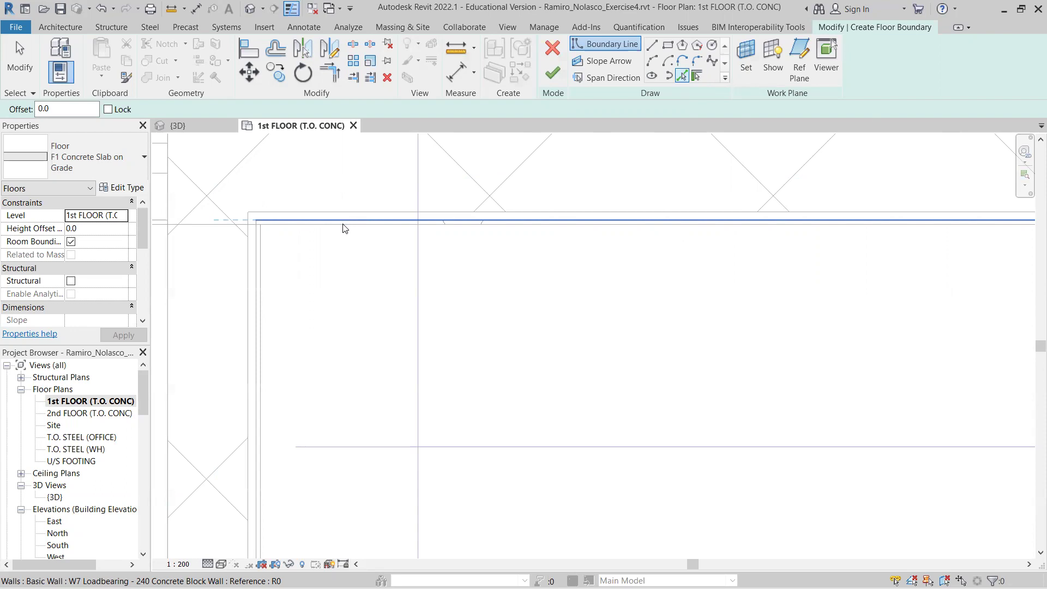
left_click(345, 228)
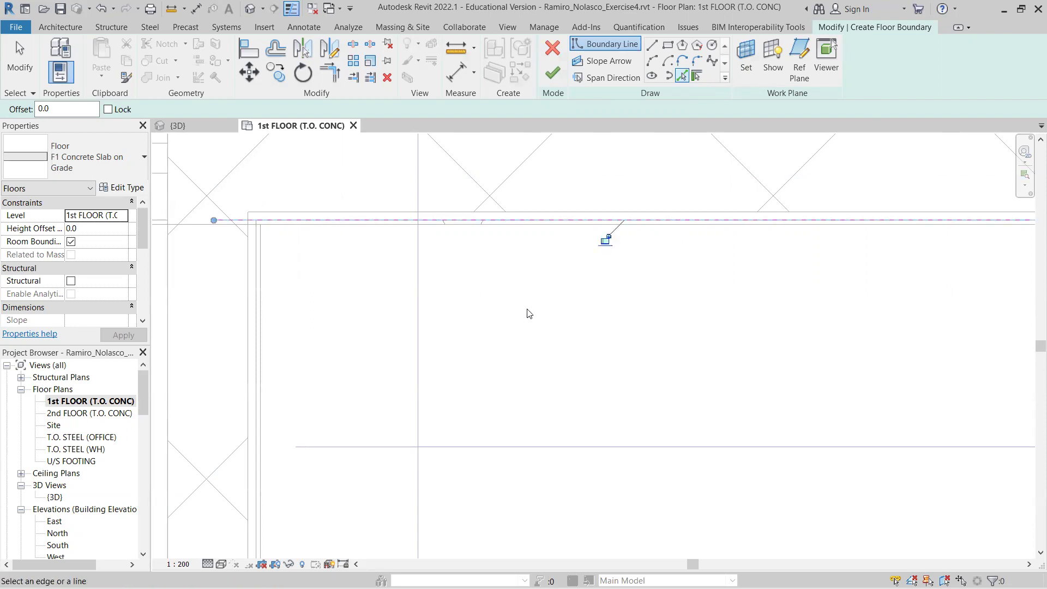
Inspect the picked upper boundary line along its length and check its end at the wall corner near the small room.
scroll(567, 309, "down", 2)
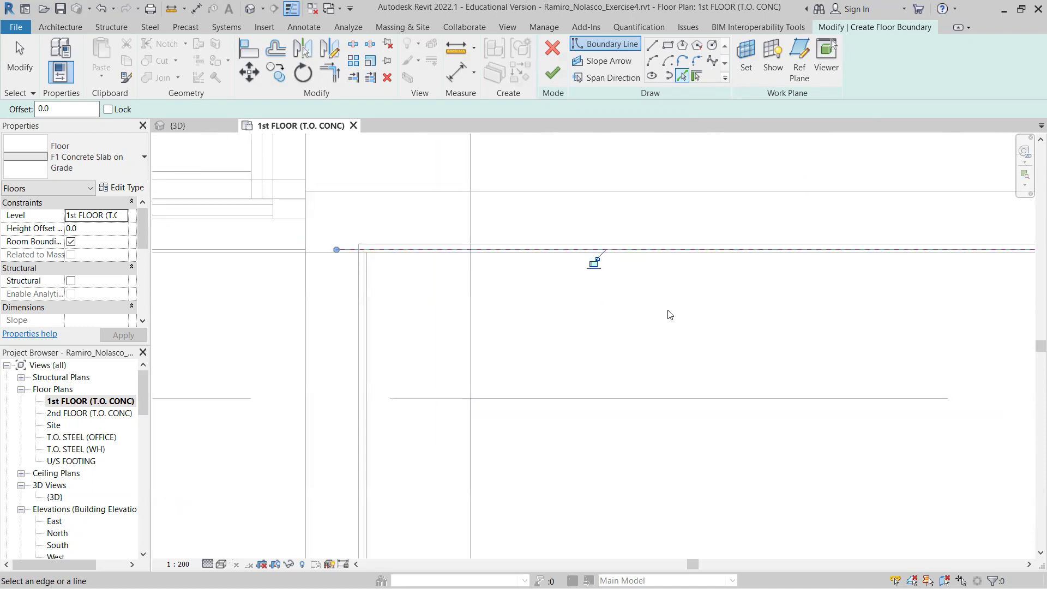
scroll(755, 309, "down", 1)
scroll(851, 318, "down", 1)
middle_click_drag(879, 313, 552, 287)
scroll(552, 286, "down", 1)
scroll(606, 297, "down", 1)
scroll(709, 311, "down", 1)
scroll(807, 321, "down", 1)
middle_click_drag(871, 359, 643, 335)
scroll(819, 326, "down", 2)
middle_click_drag(819, 326, 698, 293)
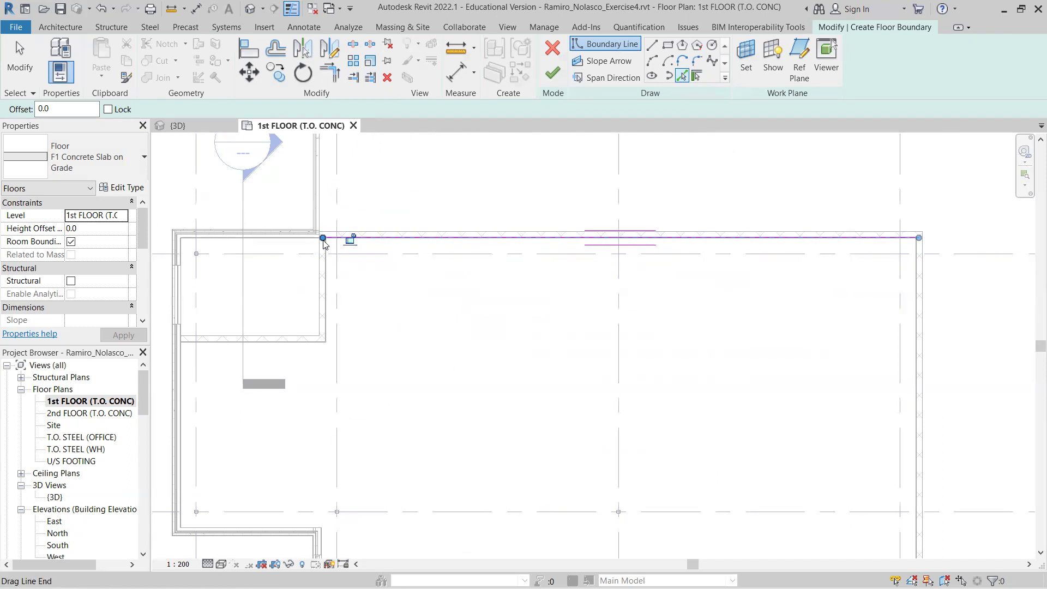
scroll(323, 238, "up", 3)
scroll(323, 243, "up", 2)
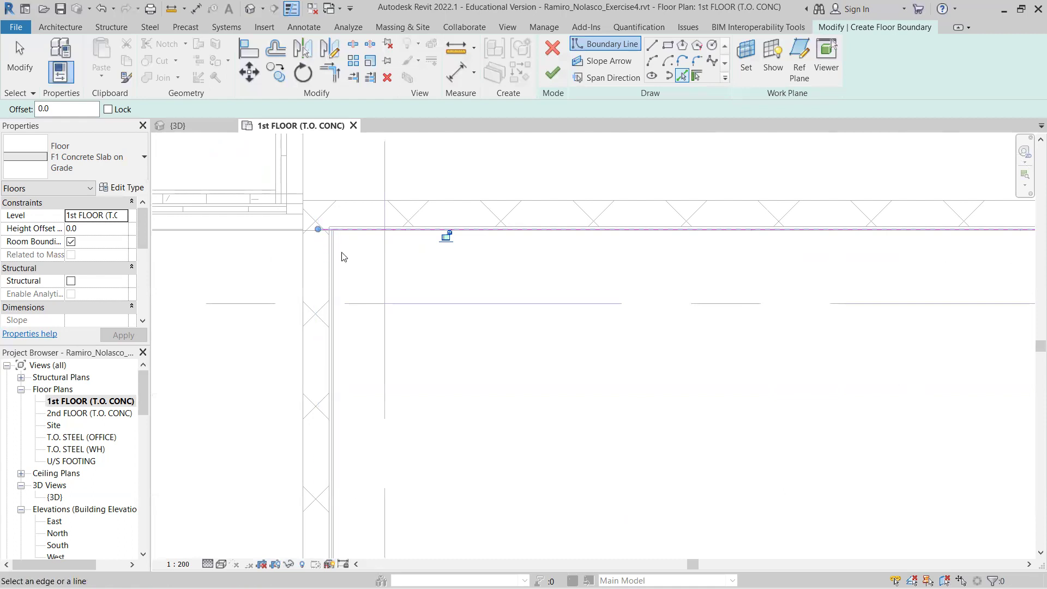
scroll(350, 253, "down", 4)
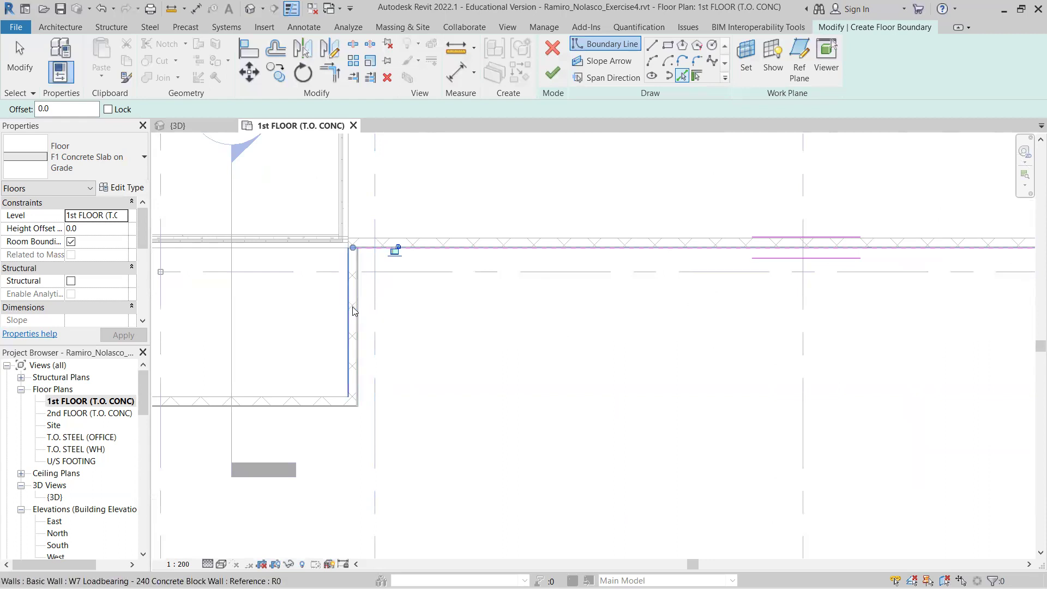
Add a floor boundary line along the layer line behind the outer finish of the small room's right-hand W7 block wall.
scroll(355, 313, "up", 1)
scroll(355, 309, "up", 4)
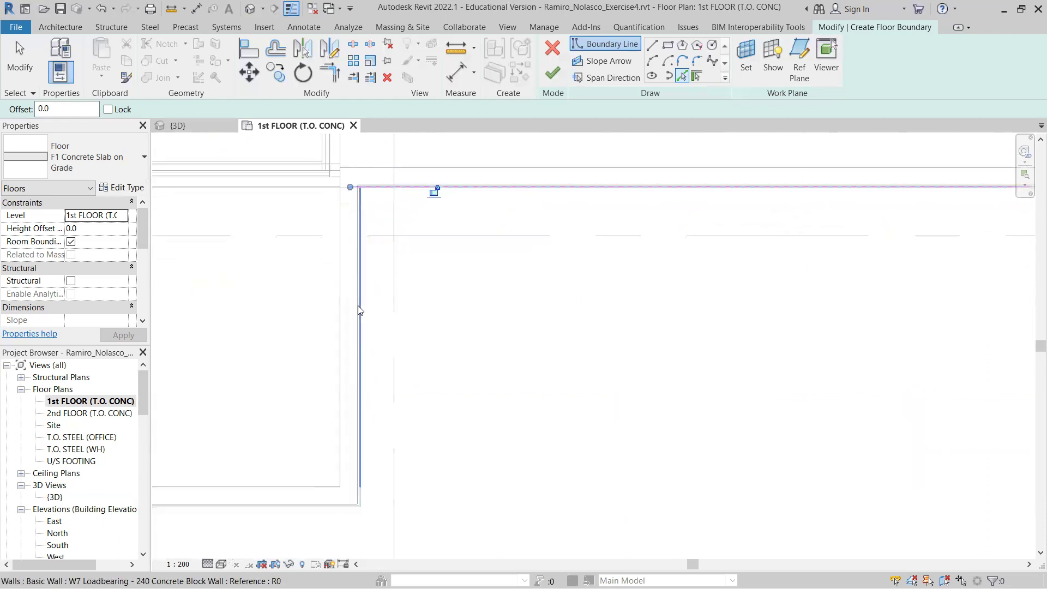
scroll(362, 299, "up", 1)
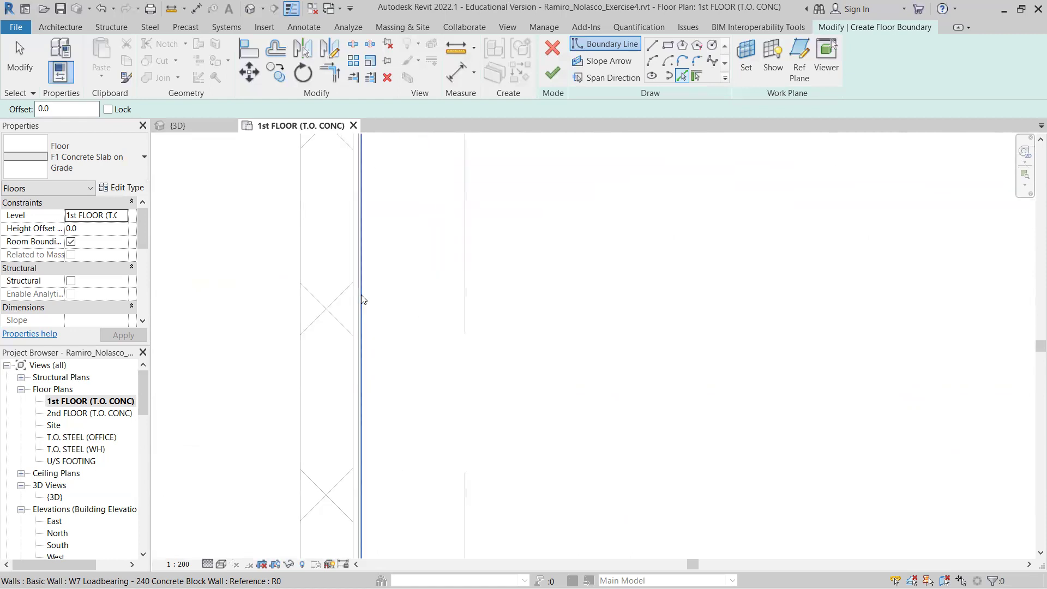
scroll(361, 293, "up", 3)
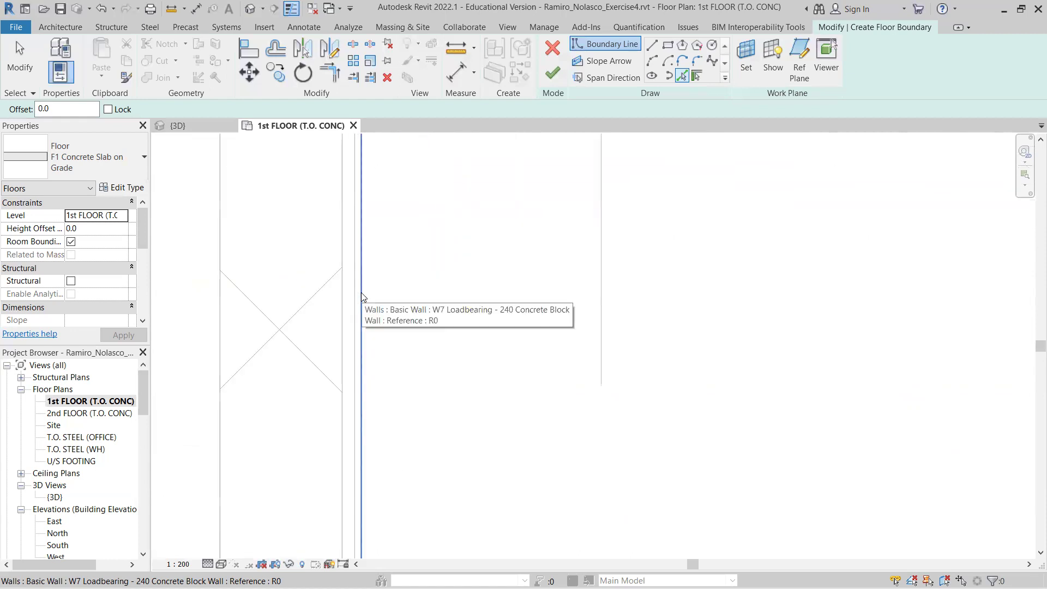
key("Tab")
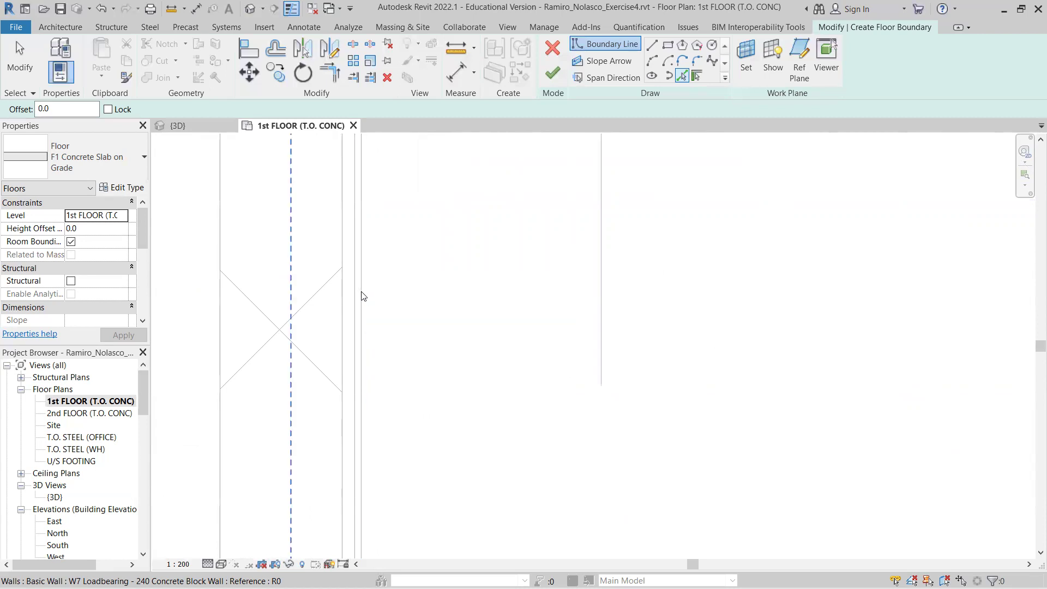
key("Tab")
key("Tab")
key("Tab")
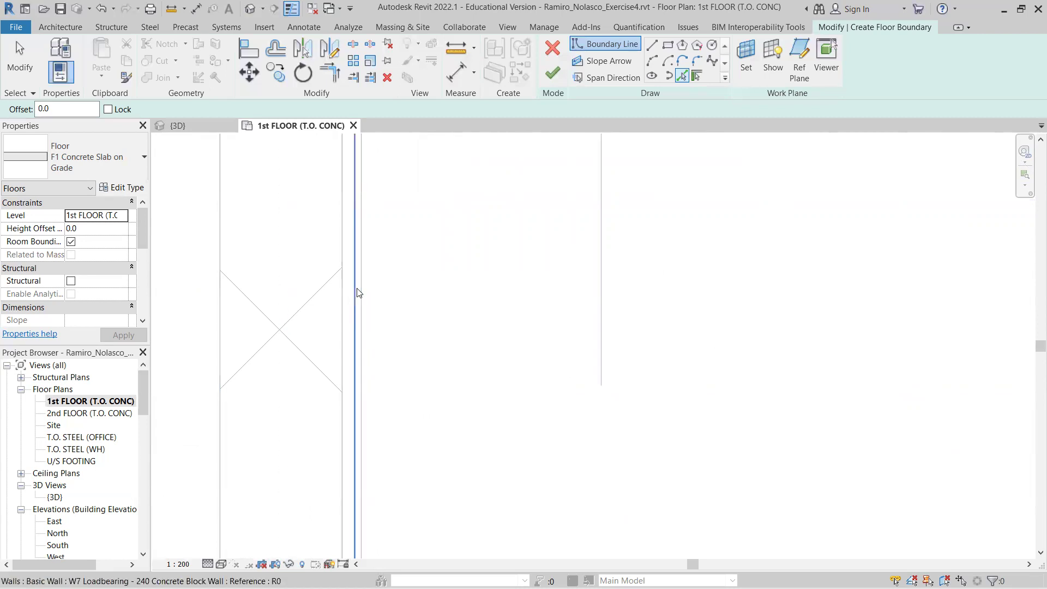
left_click(357, 293)
Add a floor boundary line along the layer line behind the outer finish of the small room's lower block wall.
scroll(431, 301, "down", 5)
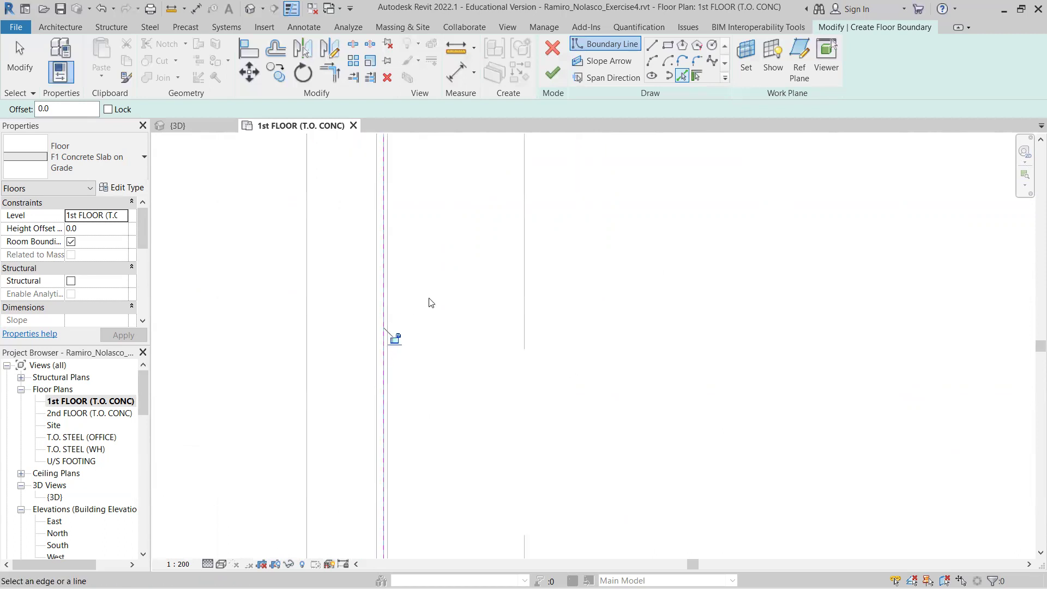
scroll(439, 327, "down", 2)
scroll(305, 453, "up", 4)
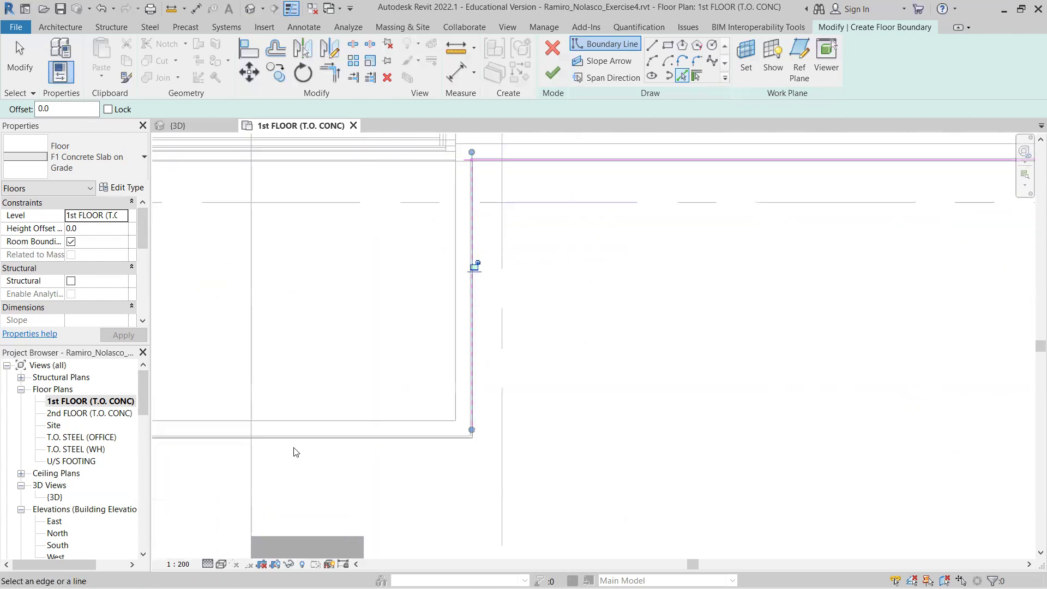
scroll(403, 443, "up", 2)
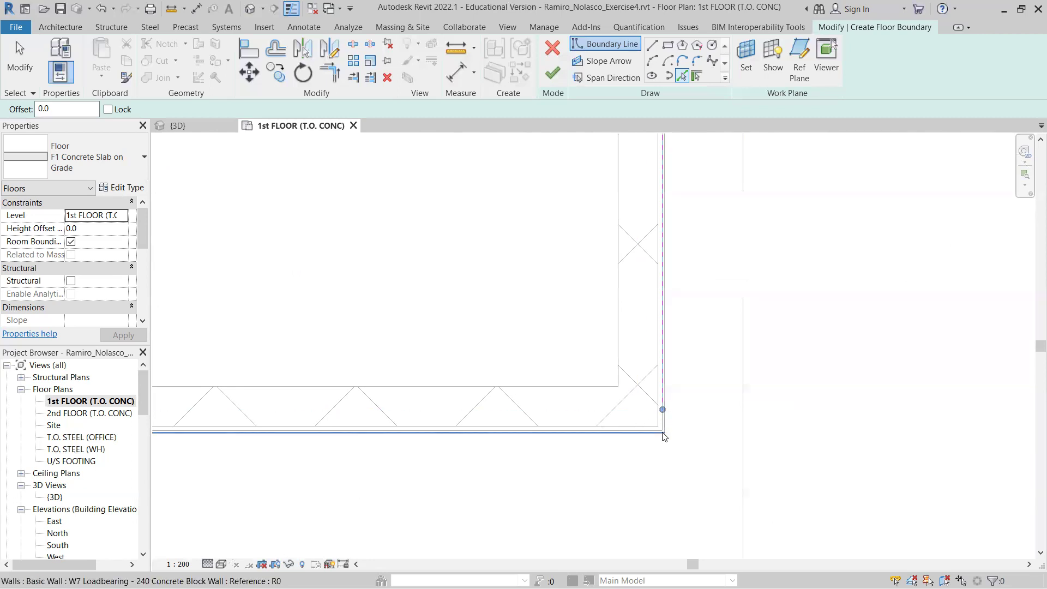
scroll(578, 453, "up", 5)
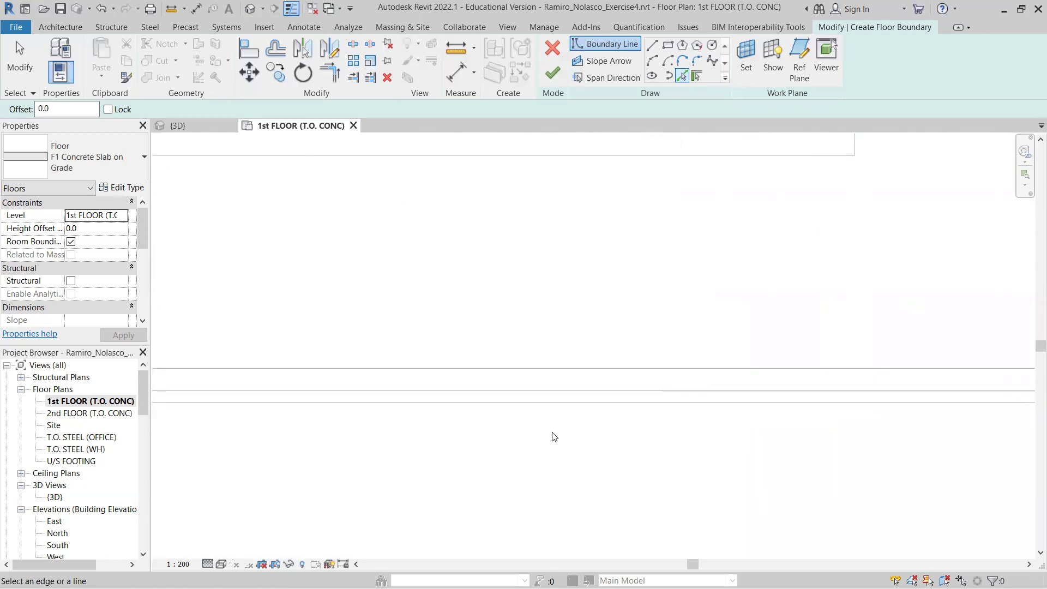
left_click(549, 393)
scroll(549, 397, "down", 5)
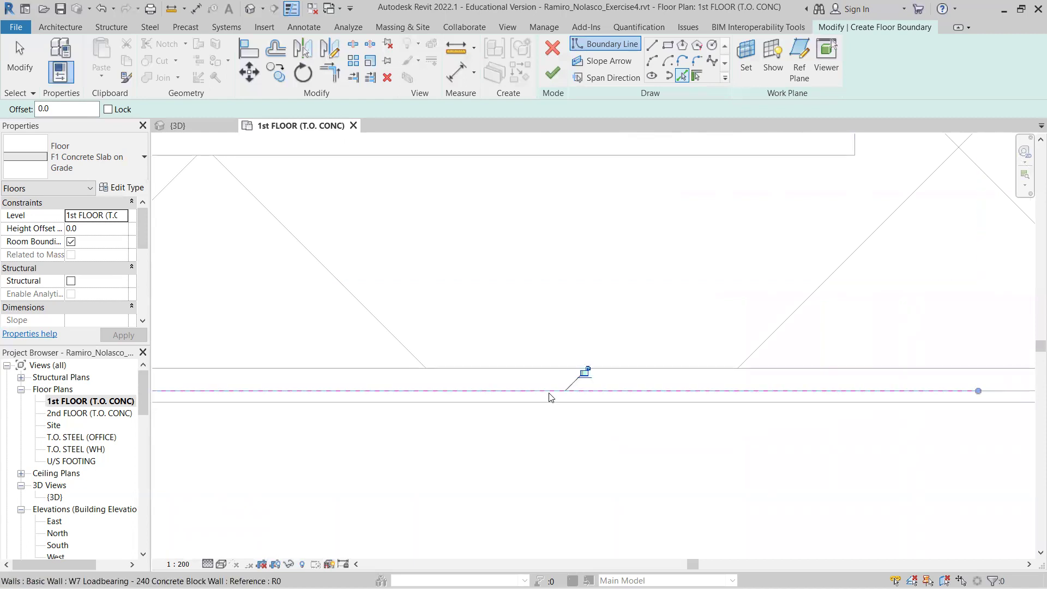
scroll(598, 433, "up", 3)
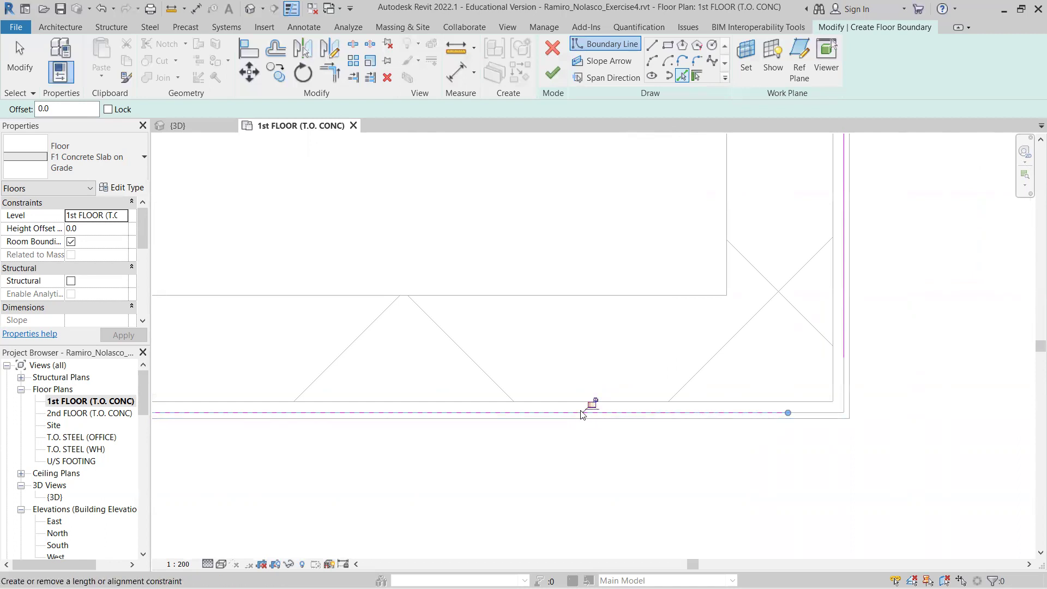
left_click(535, 416)
middle_click_drag(536, 440, 436, 453)
scroll(435, 453, "down", 4)
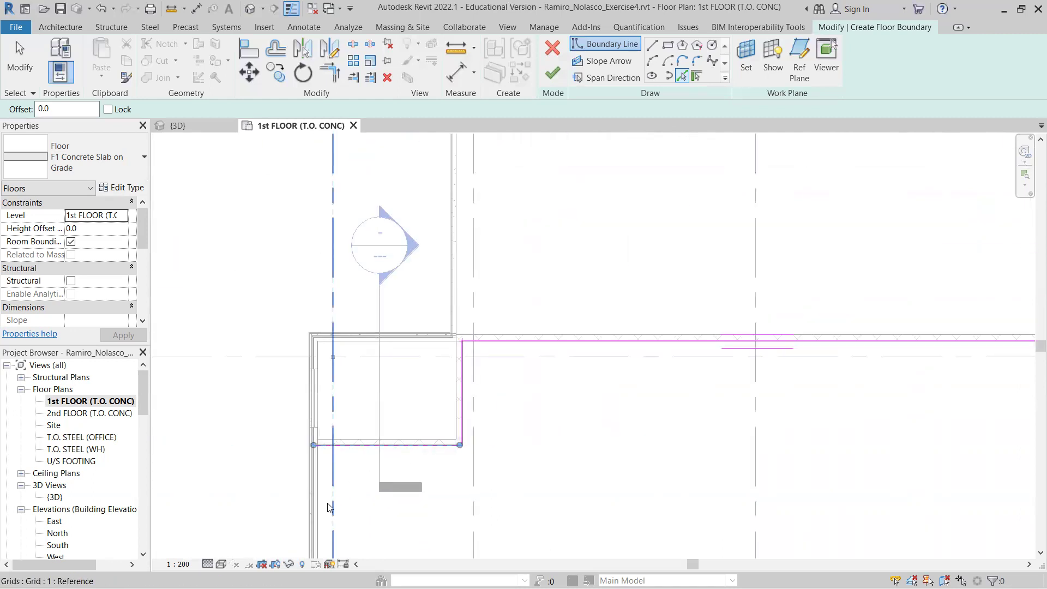
Add a floor boundary line along the layer line behind the interior finish of the leftmost vertical W3 exterior wall.
middle_click_drag(364, 495, 483, 349)
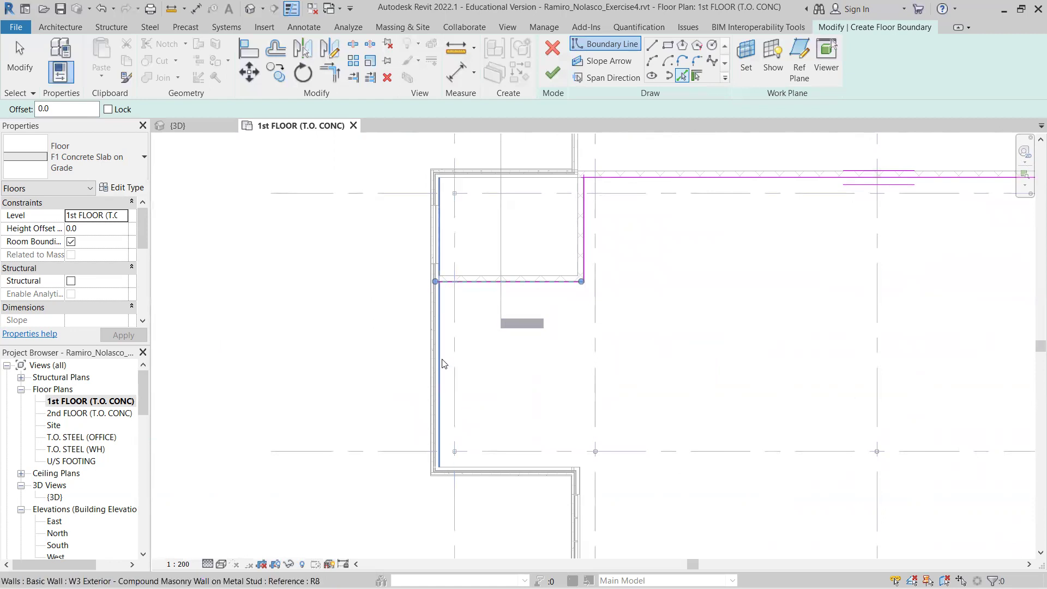
scroll(441, 369, "up", 5)
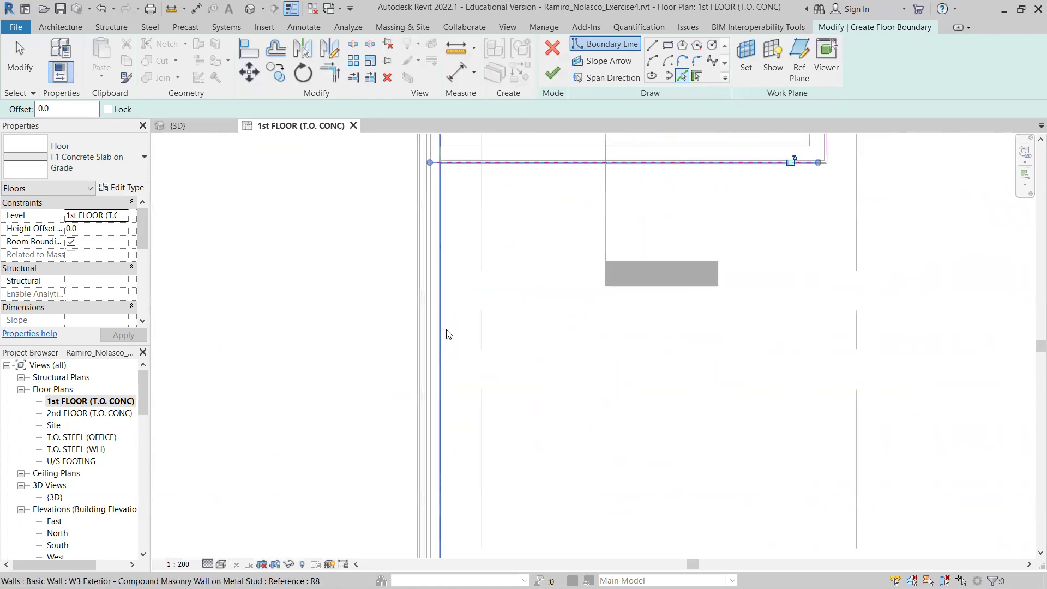
scroll(447, 321, "up", 6)
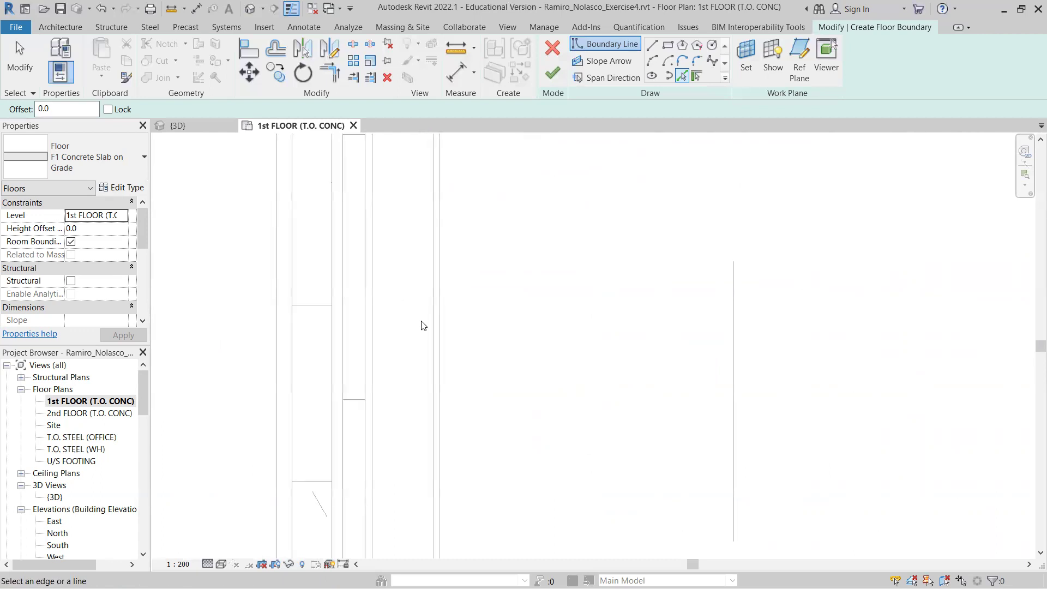
scroll(430, 325, "up", 2)
key("Tab")
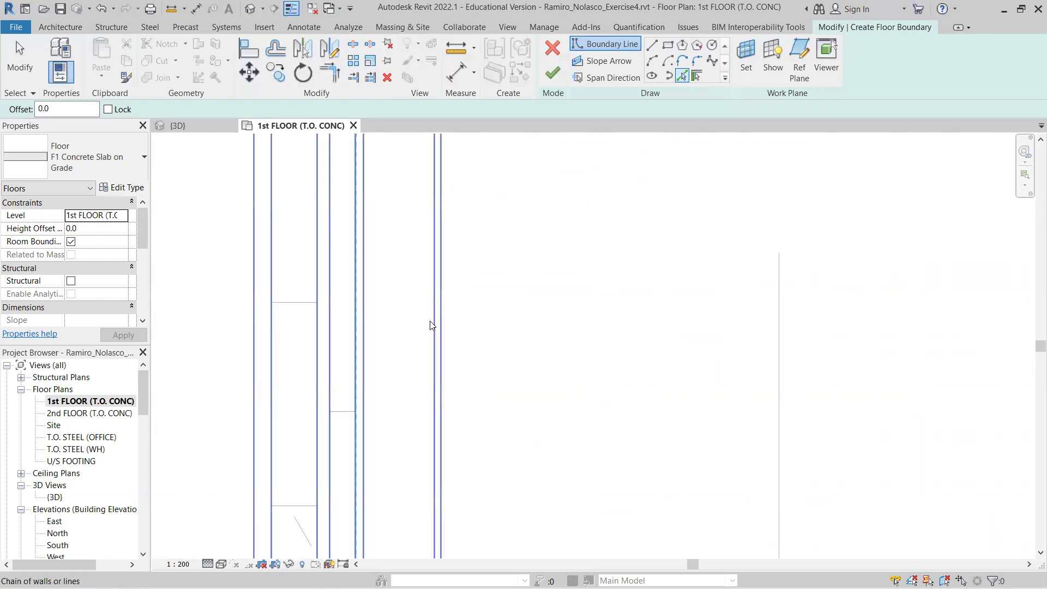
left_click(431, 326)
Add a floor boundary line along the layer line behind the interior finish of the horizontal W3 wall meeting the leftmost vertical wall's lower end.
scroll(555, 341, "down", 2)
middle_click_drag(565, 341, 571, 311)
scroll(575, 413, "up", 2)
scroll(575, 413, "up", 5)
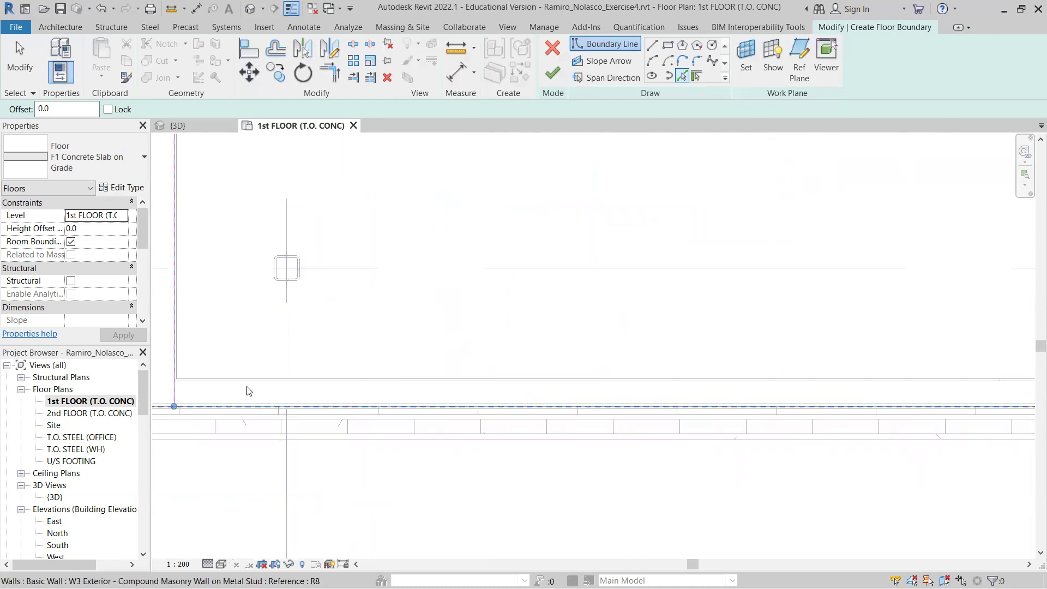
scroll(487, 374, "up", 3)
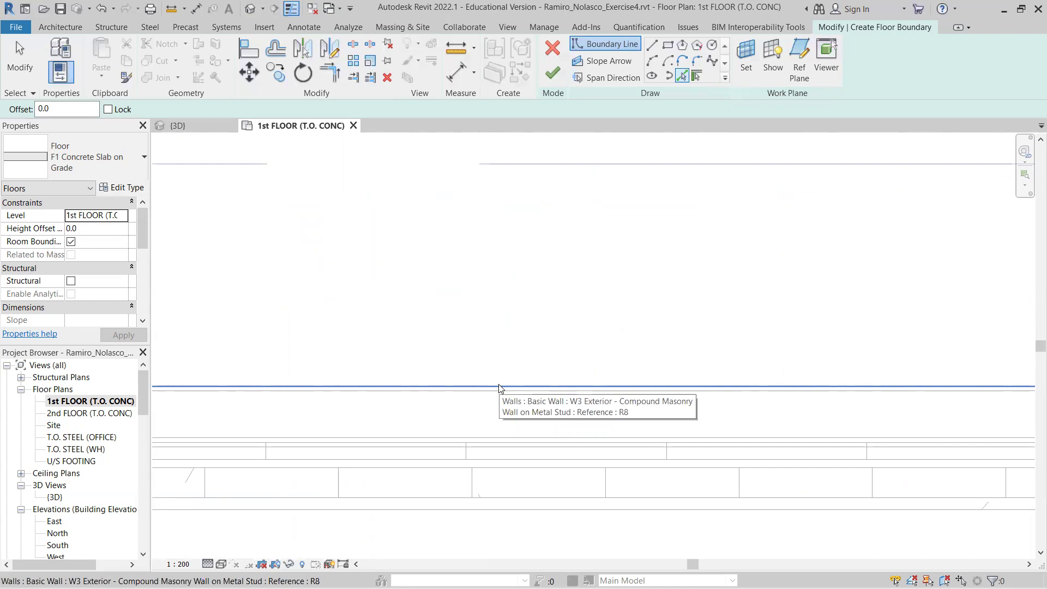
left_click(498, 395)
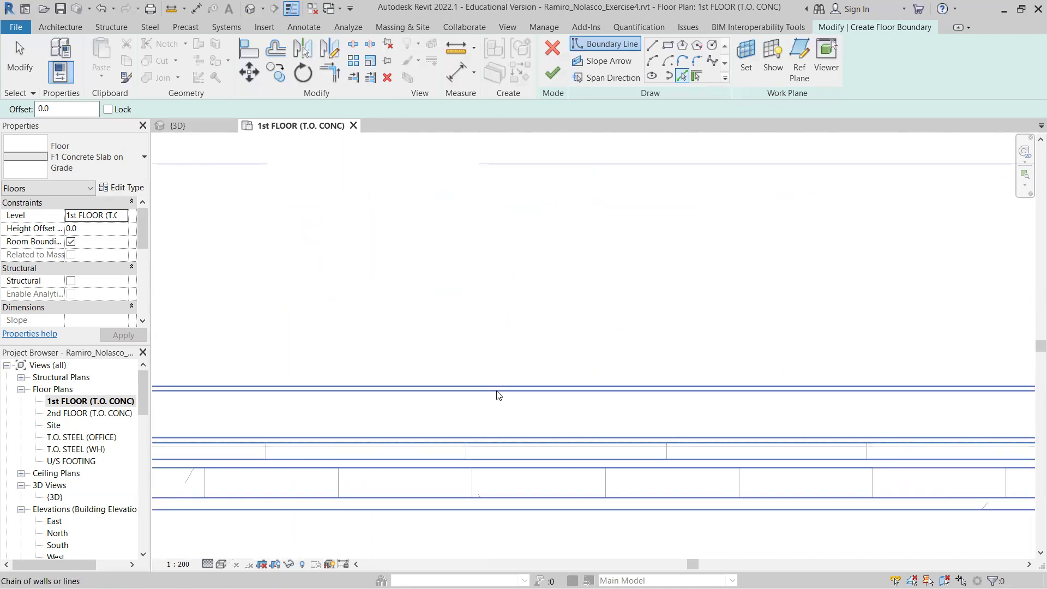
Add a boundary line behind the interior finish of the short vertical W3 wall segment directly above the glazed curtain wall.
scroll(599, 393, "down", 3)
middle_click_drag(622, 381, 547, 362)
scroll(954, 424, "up", 3)
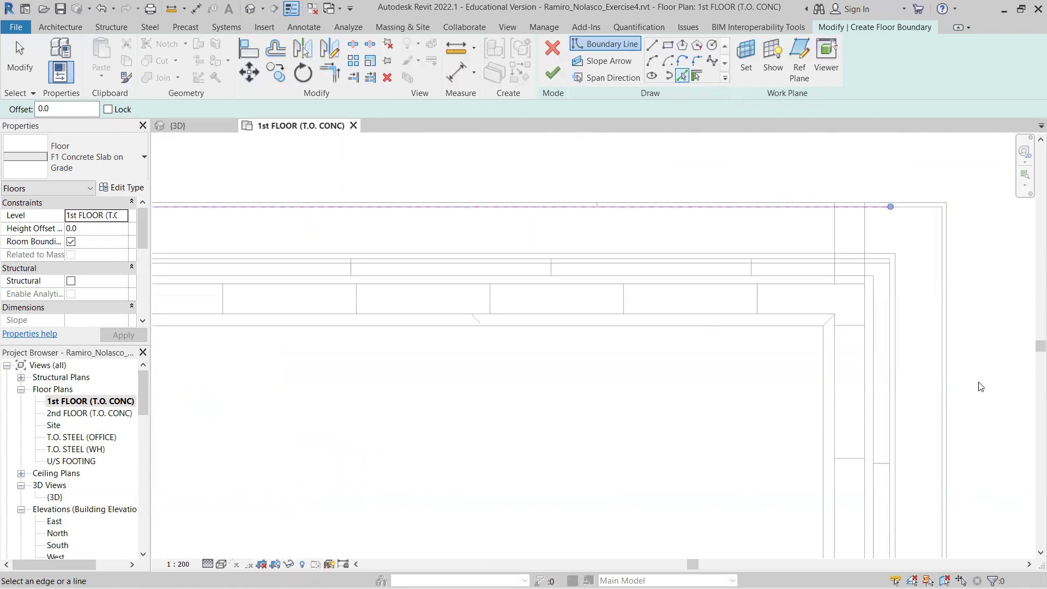
key("Tab")
key("Tab")
left_click(945, 356)
scroll(963, 404, "down", 2)
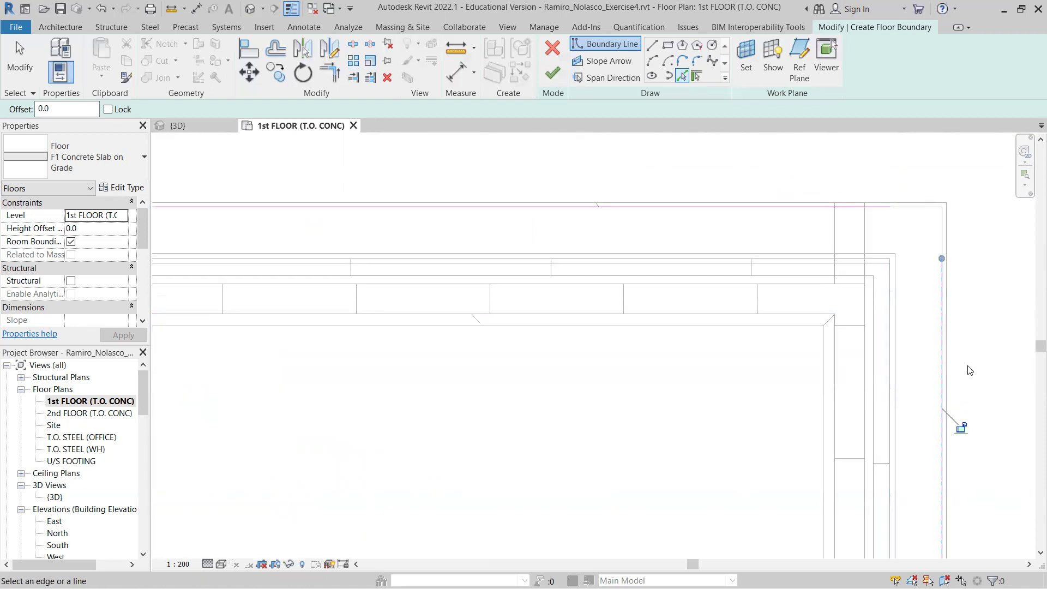
Add a boundary line behind the interior finish of the short horizontal W3 wall segment at the right-hand end of the glazed entrance wall.
middle_click_drag(966, 386, 675, 261)
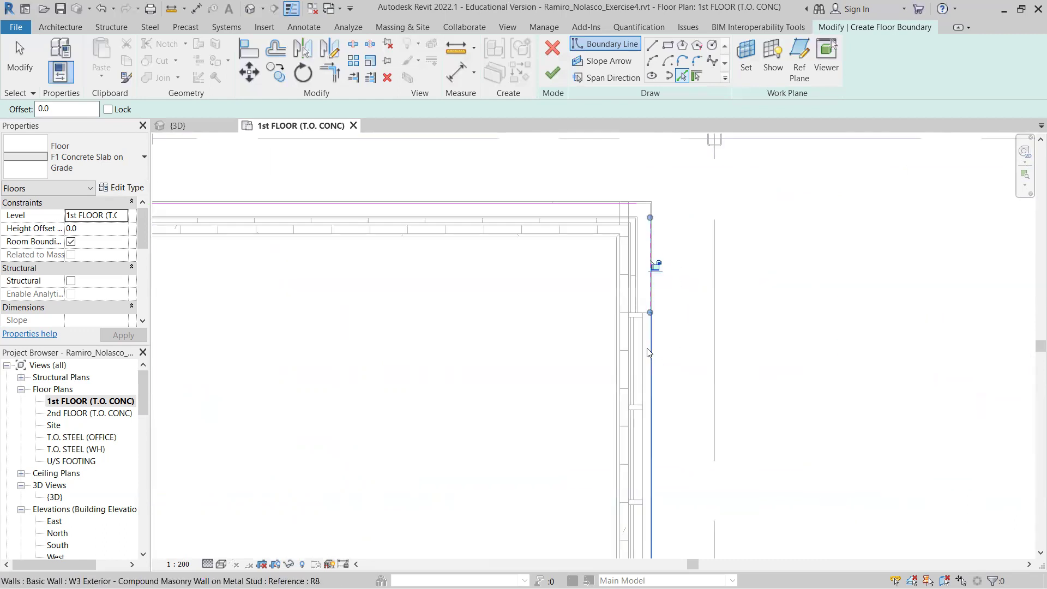
scroll(645, 362, "down", 2)
scroll(828, 374, "down", 1)
middle_click_drag(795, 339, 705, 269)
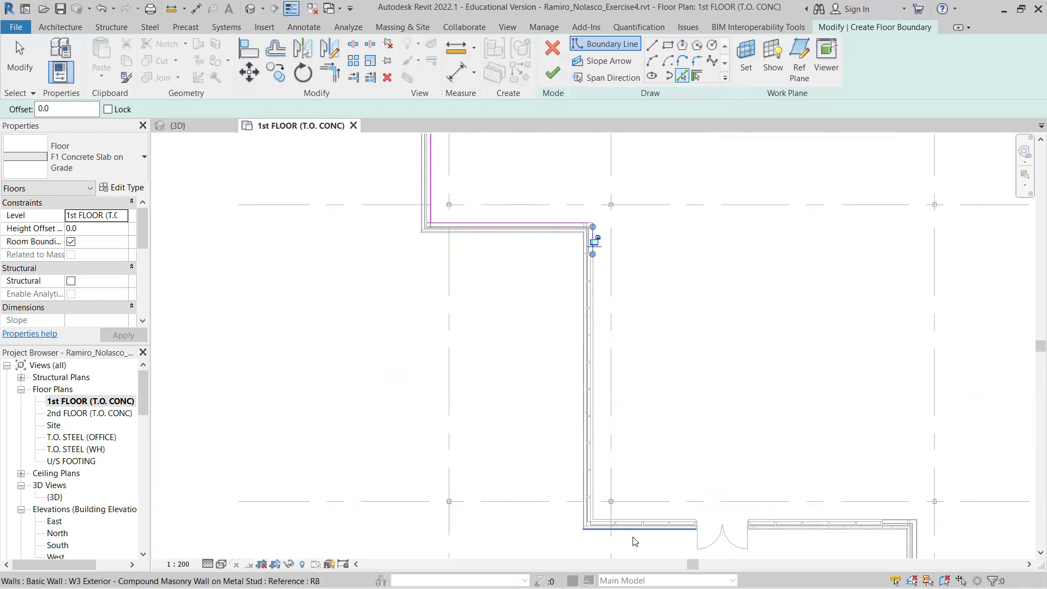
scroll(612, 551, "up", 3)
scroll(609, 522, "up", 5)
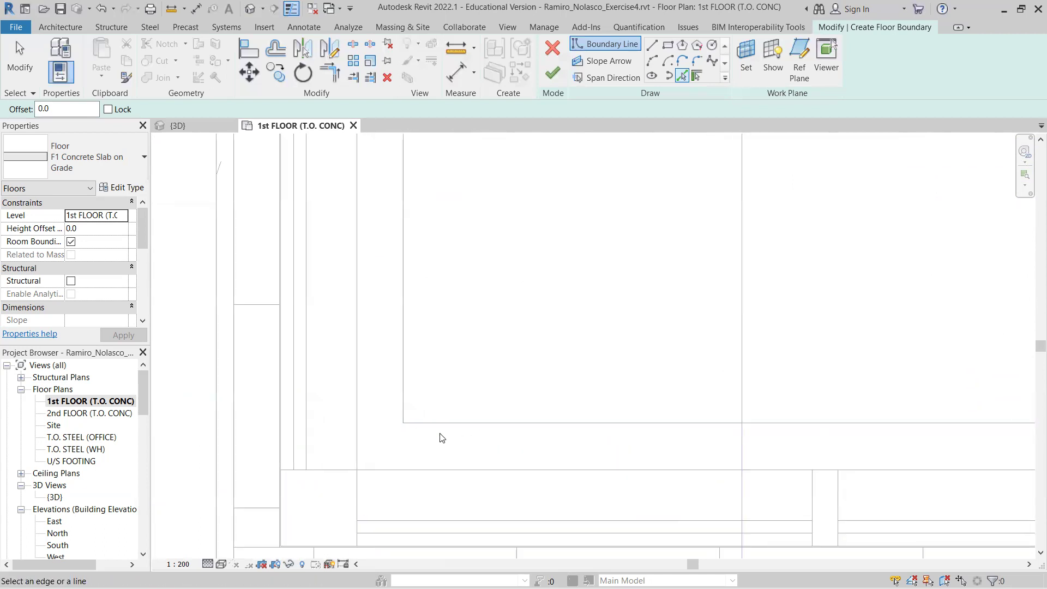
scroll(458, 443, "down", 5)
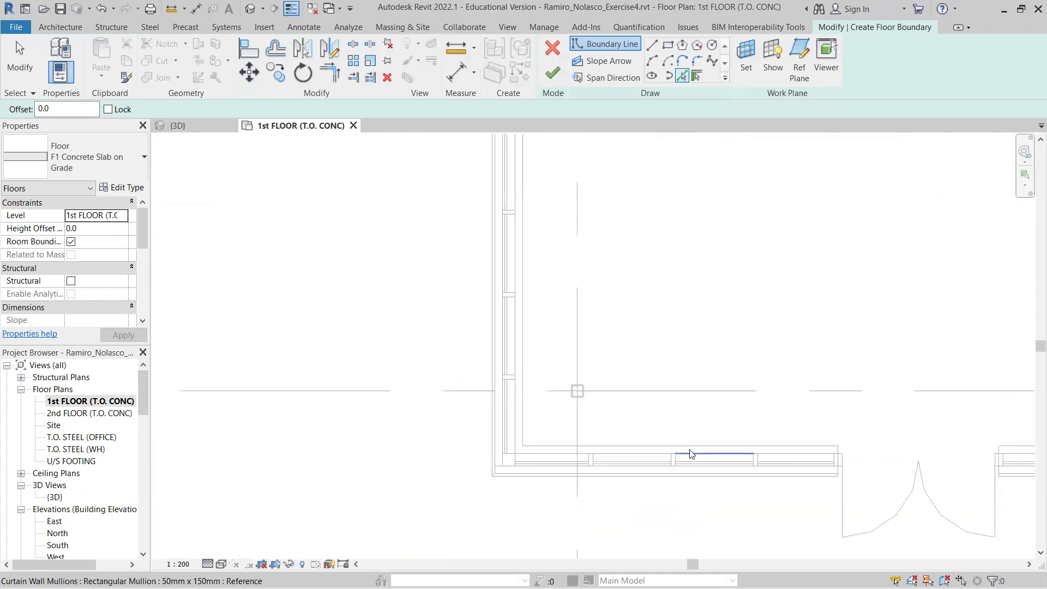
middle_click_drag(931, 449, 551, 416)
scroll(655, 449, "down", 3)
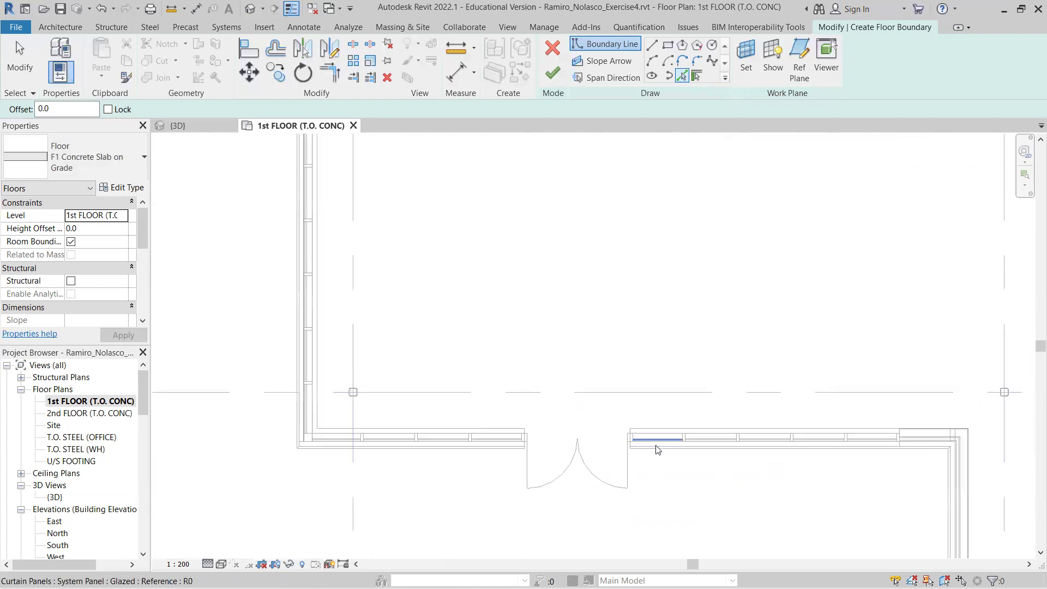
scroll(900, 436, "up", 3)
scroll(921, 434, "up", 4)
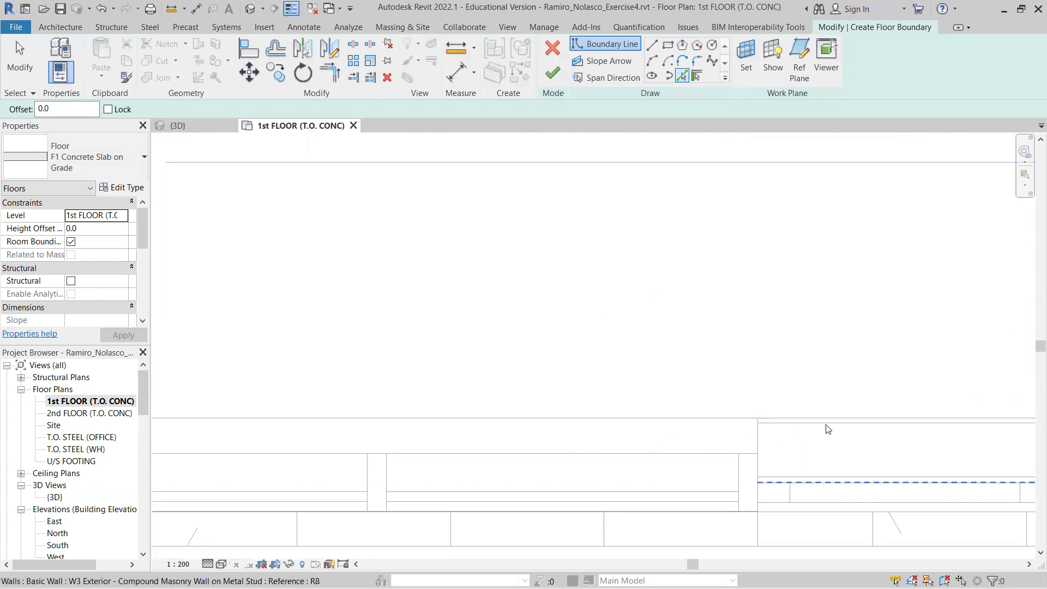
scroll(898, 434, "up", 2)
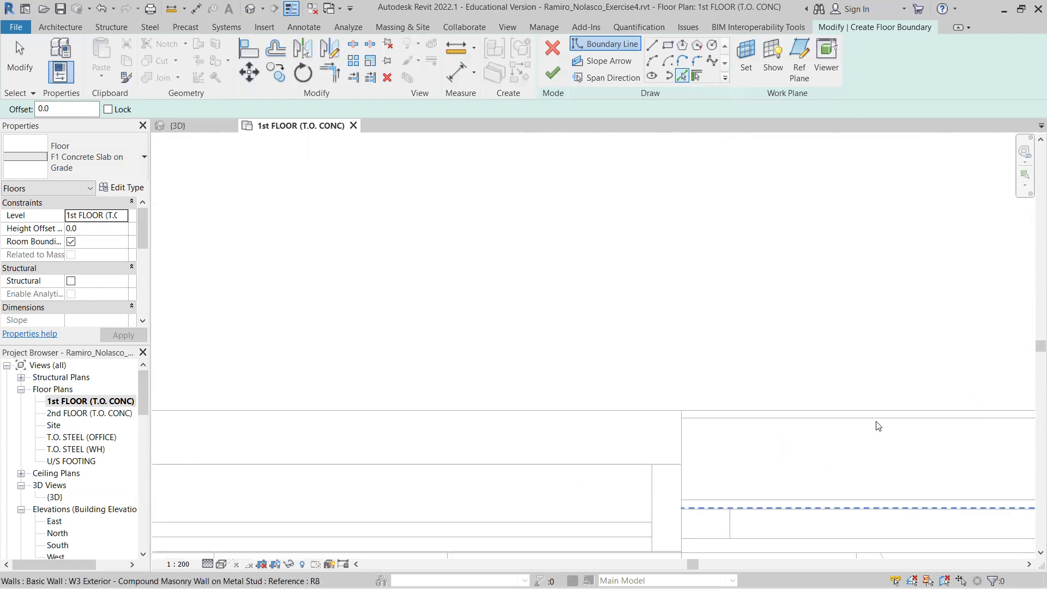
key("Tab")
left_click(878, 426)
Add a boundary line behind the interior finish of the vertical W3 wall on the left side of the lower projecting bay.
scroll(879, 420, "down", 3)
scroll(906, 439, "down", 2)
scroll(558, 499, "down", 2)
scroll(655, 506, "down", 1)
middle_click_drag(673, 508, 499, 277)
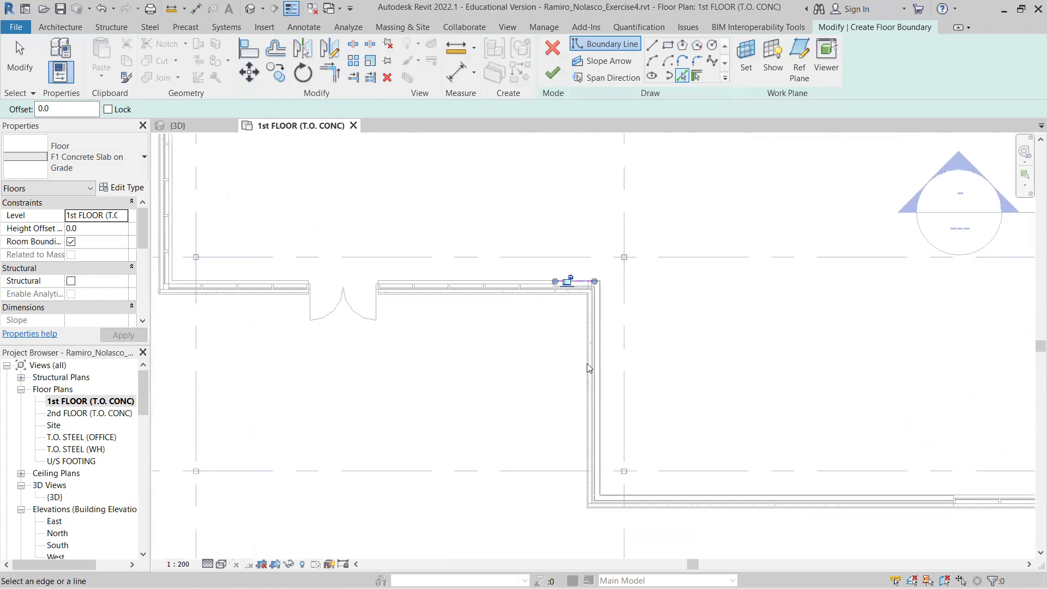
scroll(610, 378, "up", 1)
scroll(603, 355, "up", 1)
scroll(584, 355, "up", 1)
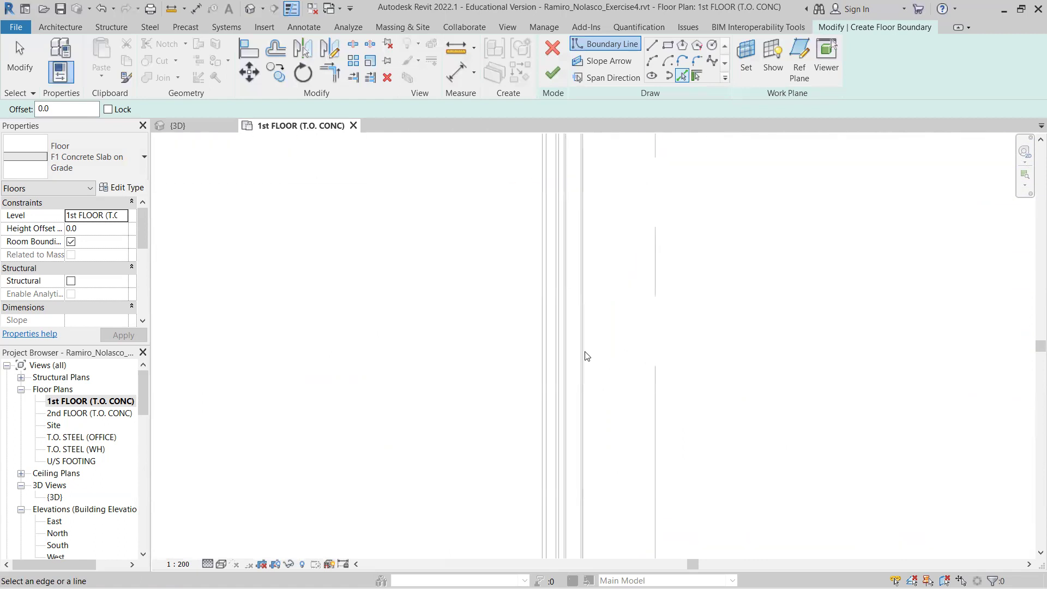
scroll(584, 356, "up", 2)
scroll(584, 356, "up", 1)
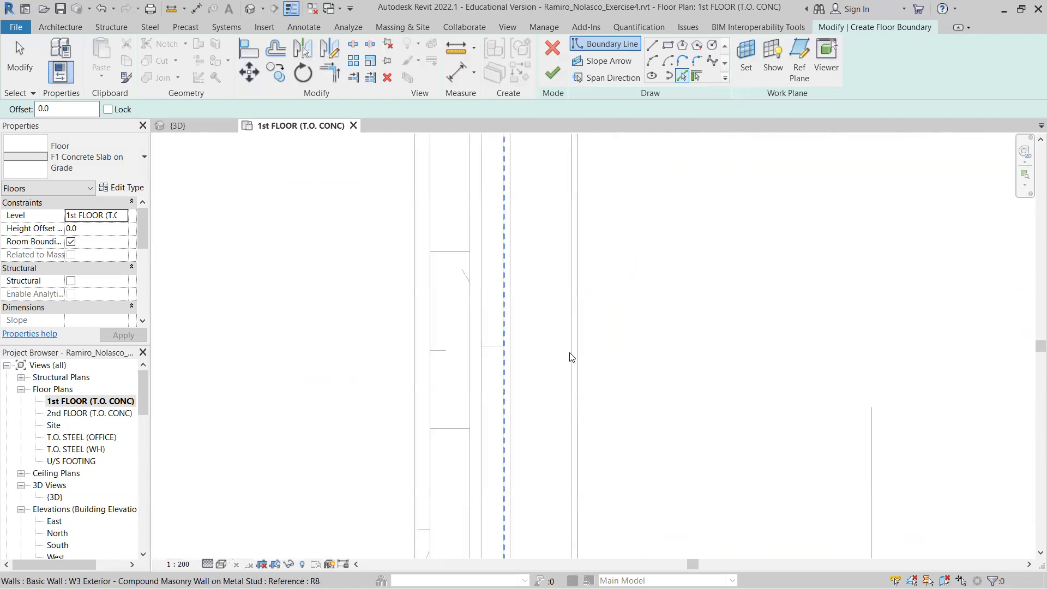
left_click(571, 356)
Add a boundary line behind the interior finish of the horizontal W3 wall along the bottom of the projecting bay.
scroll(667, 384, "down", 1)
scroll(668, 385, "down", 1)
scroll(830, 417, "up", 1)
scroll(655, 258, "up", 1)
scroll(690, 417, "up", 3)
scroll(600, 421, "up", 2)
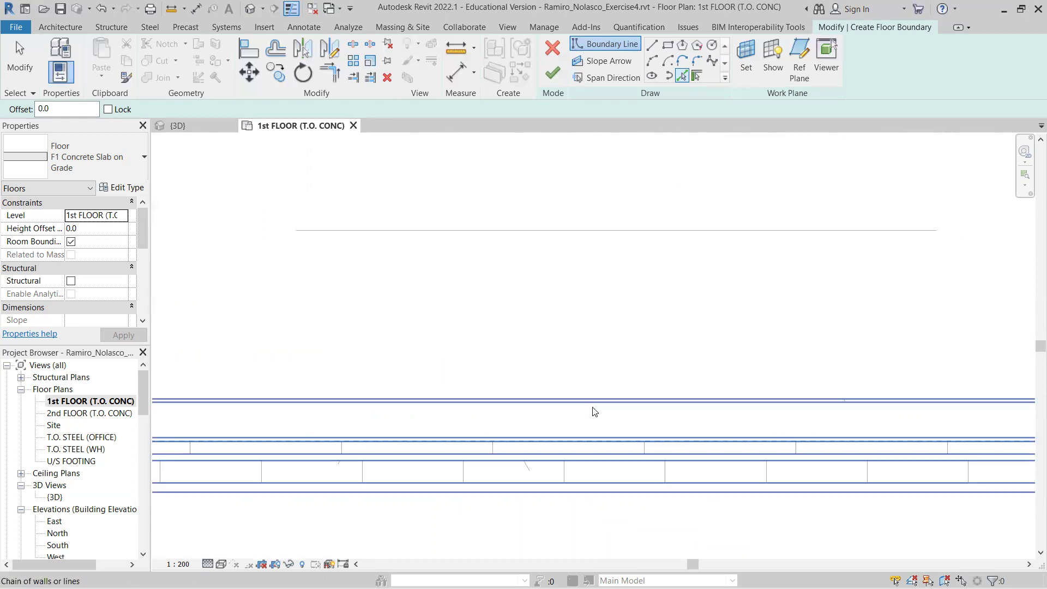
left_click(595, 412)
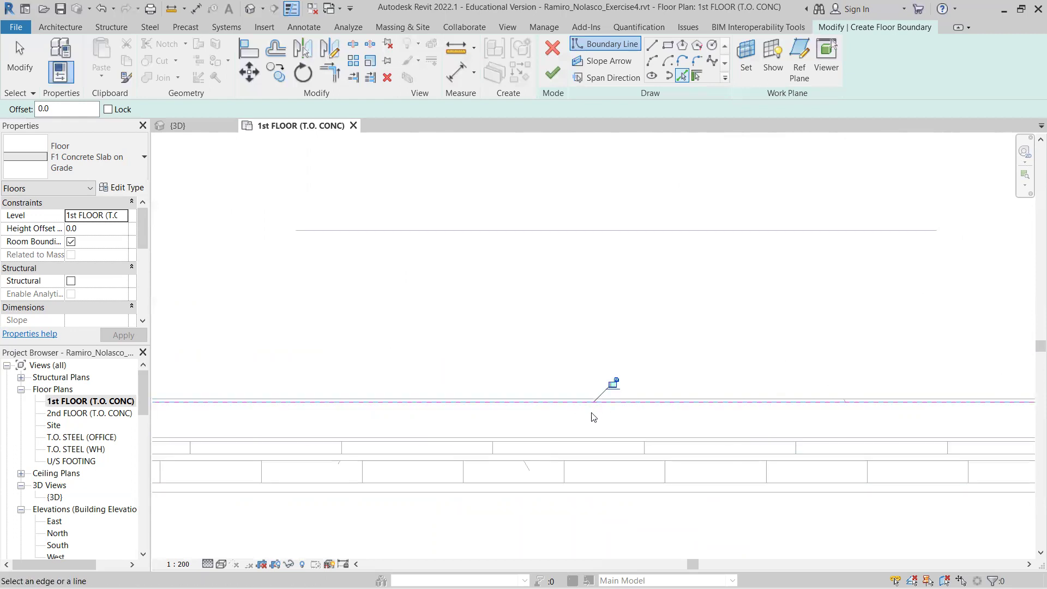
Add a boundary line behind the interior finish of the vertical W3 wall on the right side of the projecting bay.
scroll(603, 409, "up", 2)
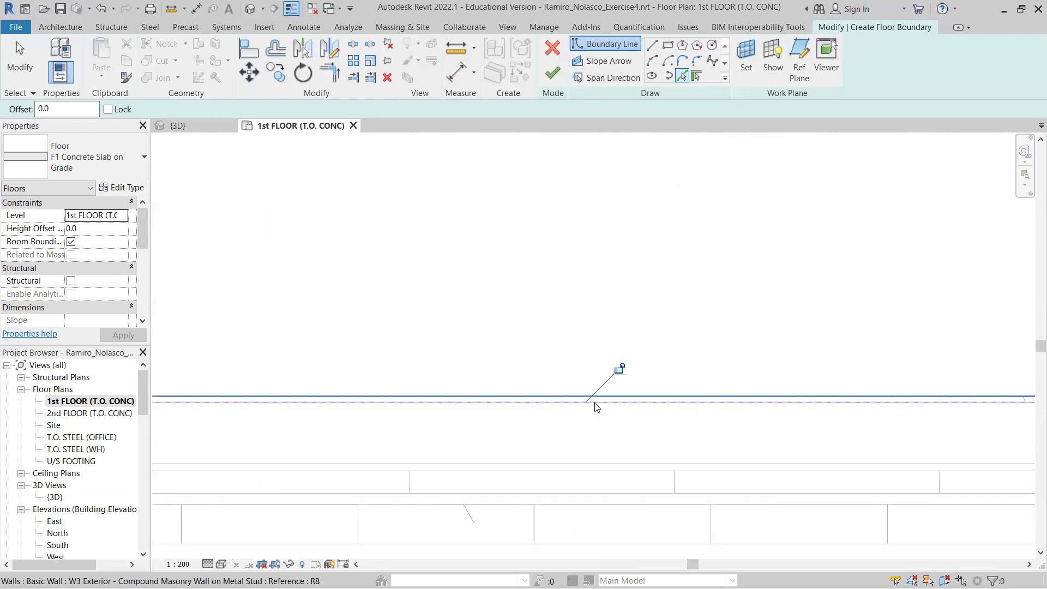
scroll(591, 408, "down", 4)
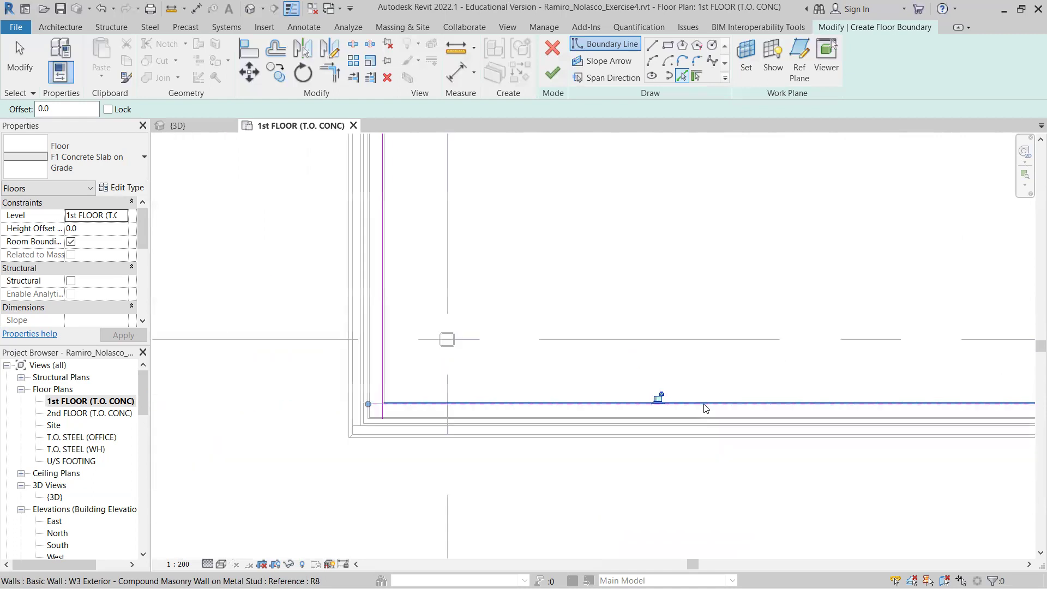
scroll(736, 407, "down", 2)
scroll(927, 349, "up", 5)
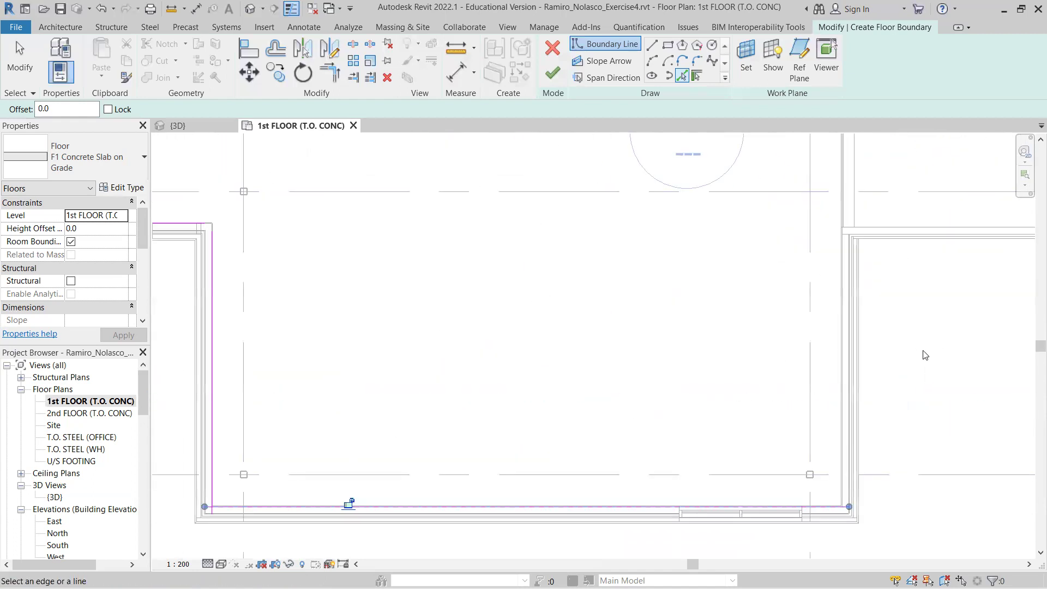
scroll(802, 365, "up", 3)
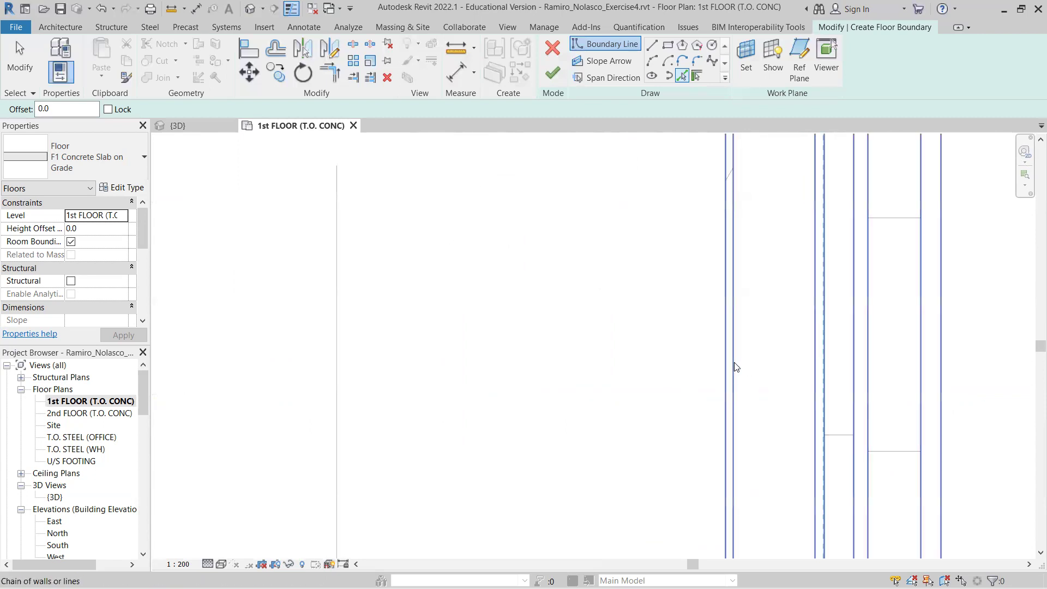
left_click(735, 363)
Extend the bay's right-hand boundary line with Trim/Extend to Corner until it meets the upper boundary line.
scroll(742, 368, "down", 2)
scroll(746, 364, "down", 3)
scroll(745, 360, "up", 1)
scroll(748, 234, "down", 4)
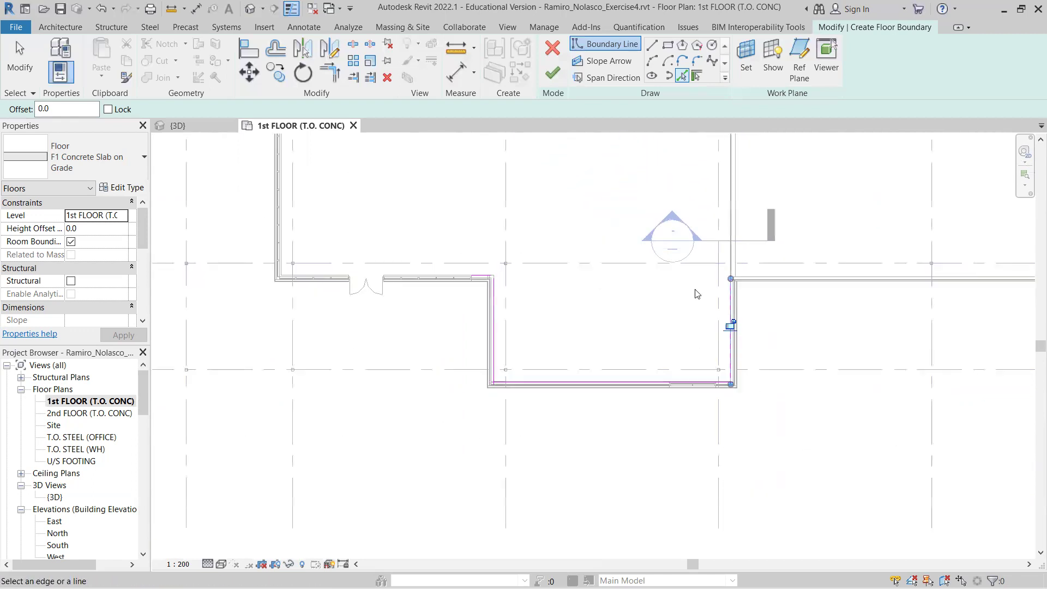
middle_click_drag(645, 253, 659, 350)
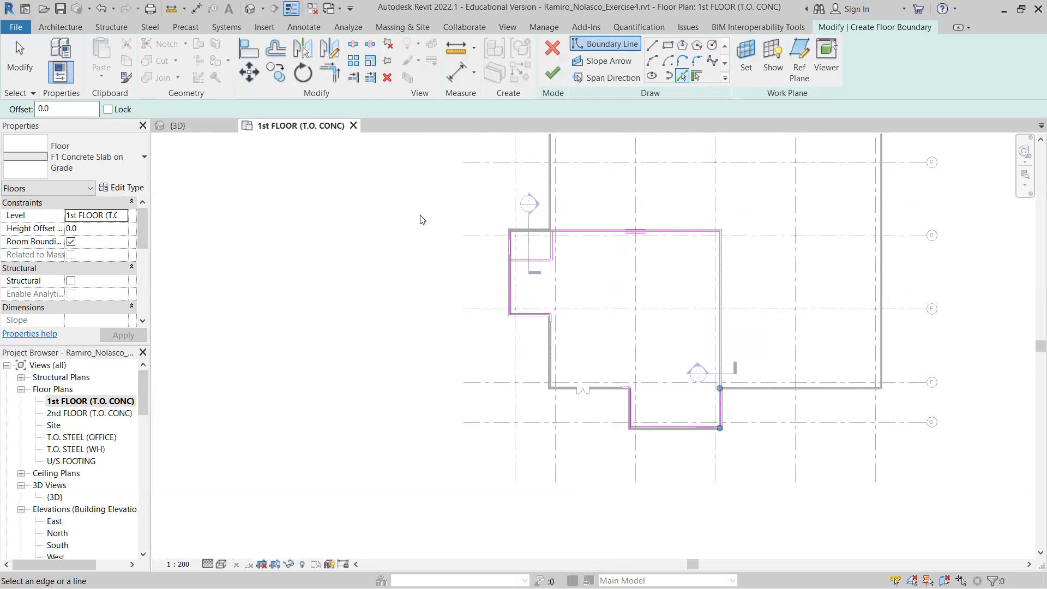
key("t")
key("r")
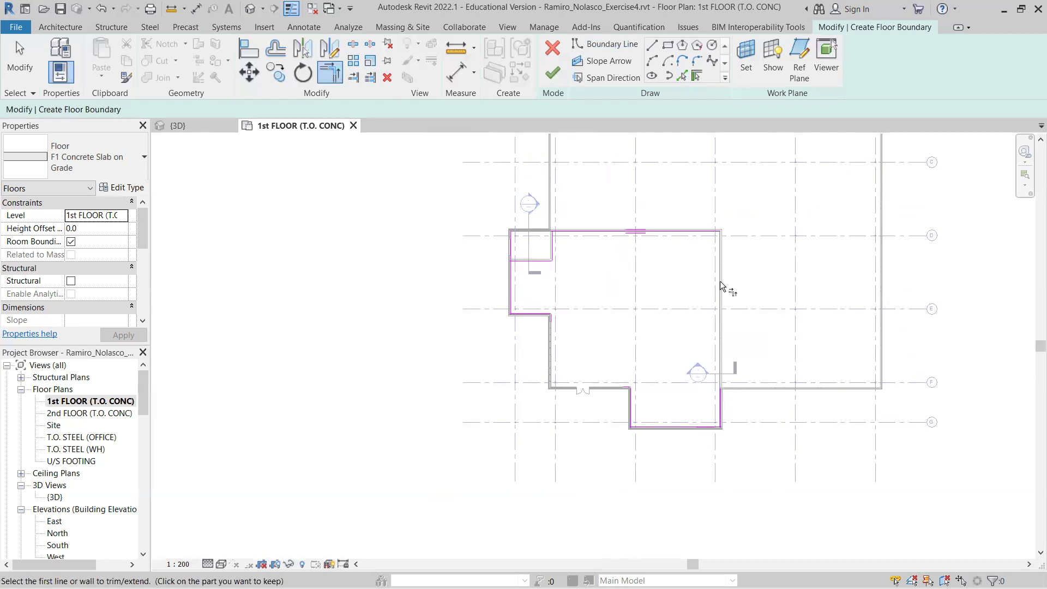
left_click(719, 404)
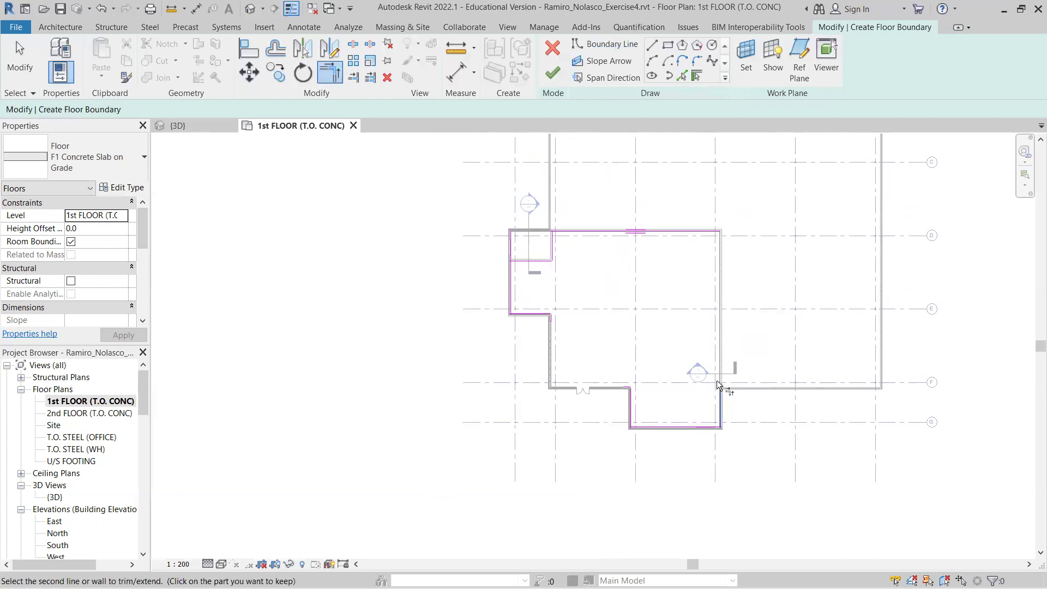
left_click(706, 238)
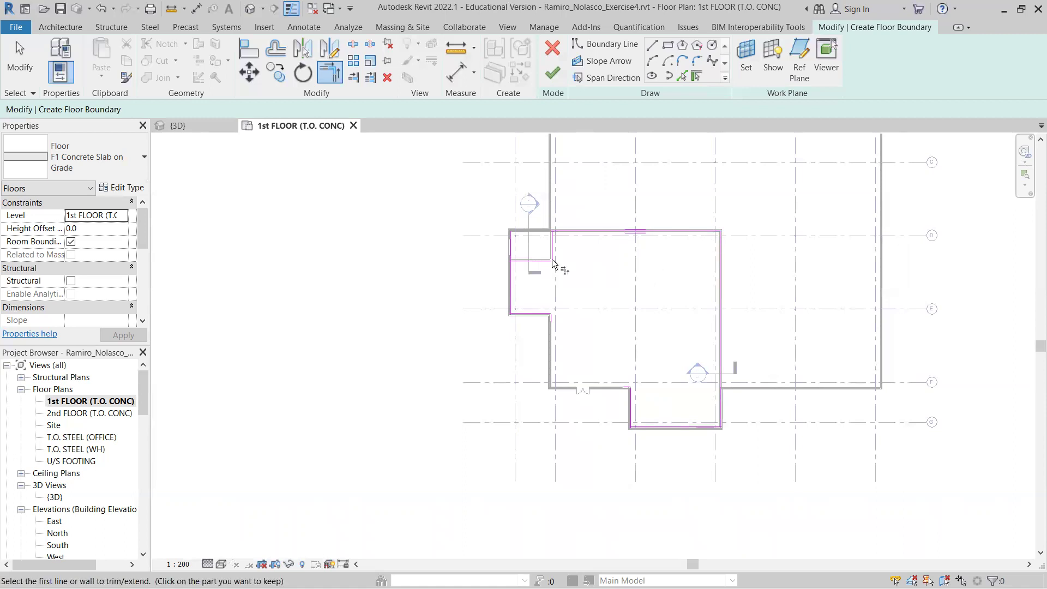
Trim the boundary lines around the small room and along the leftmost wall into clean corners.
left_click(562, 233)
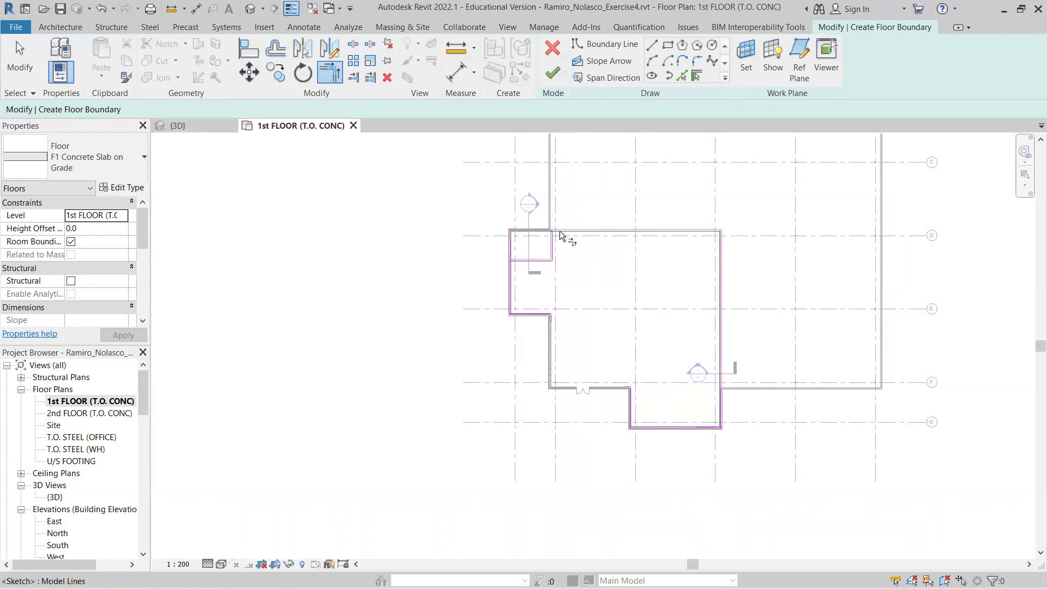
left_click(521, 265)
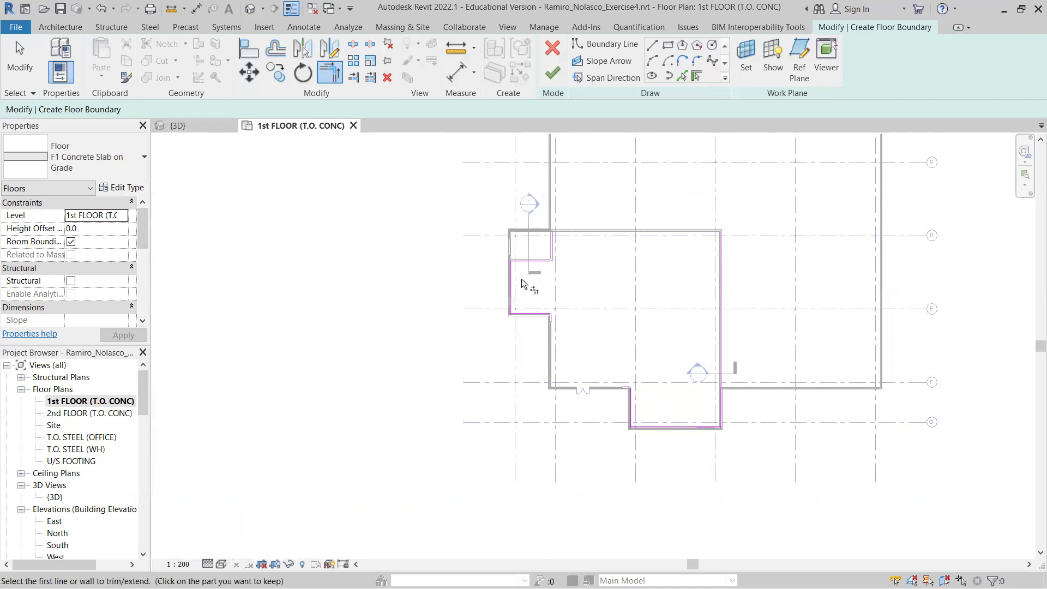
left_click(512, 304)
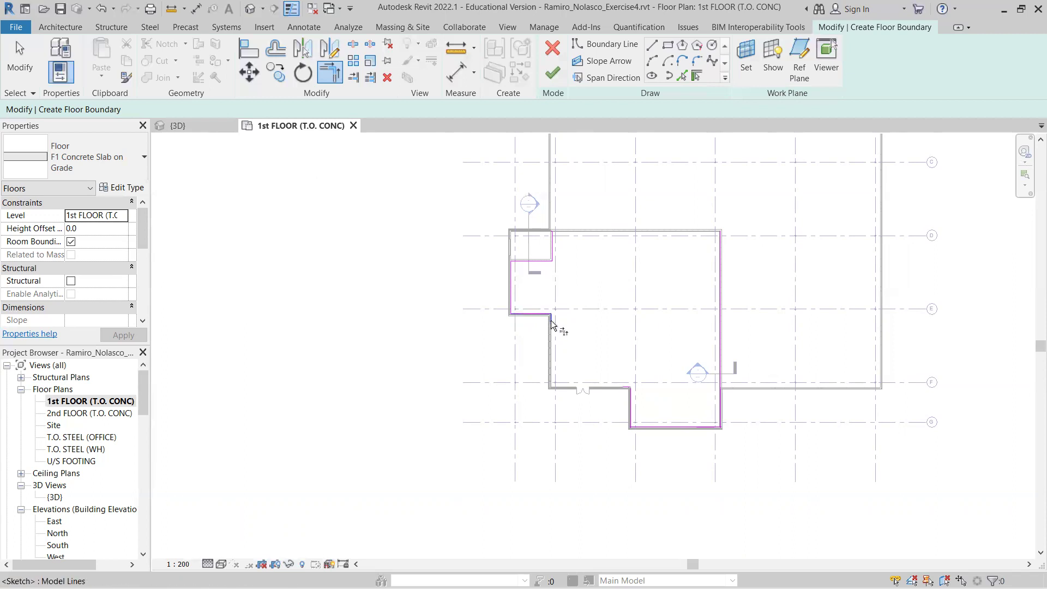
Extend the short vertical line above the curtain wall and the short horizontal line past the entrance doors to a common corner.
scroll(551, 325, "up", 3)
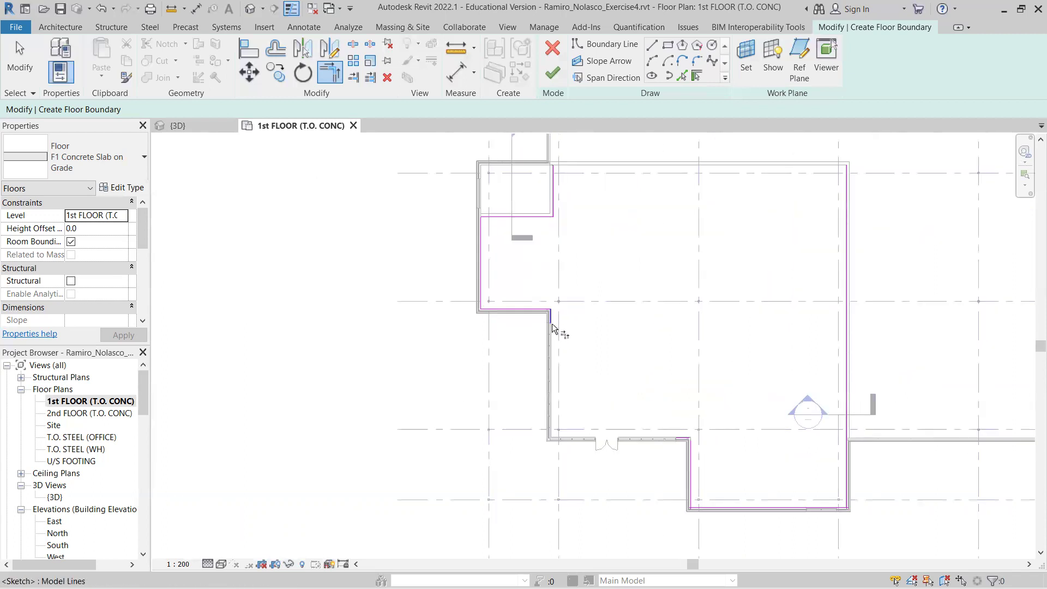
scroll(567, 450, "up", 2)
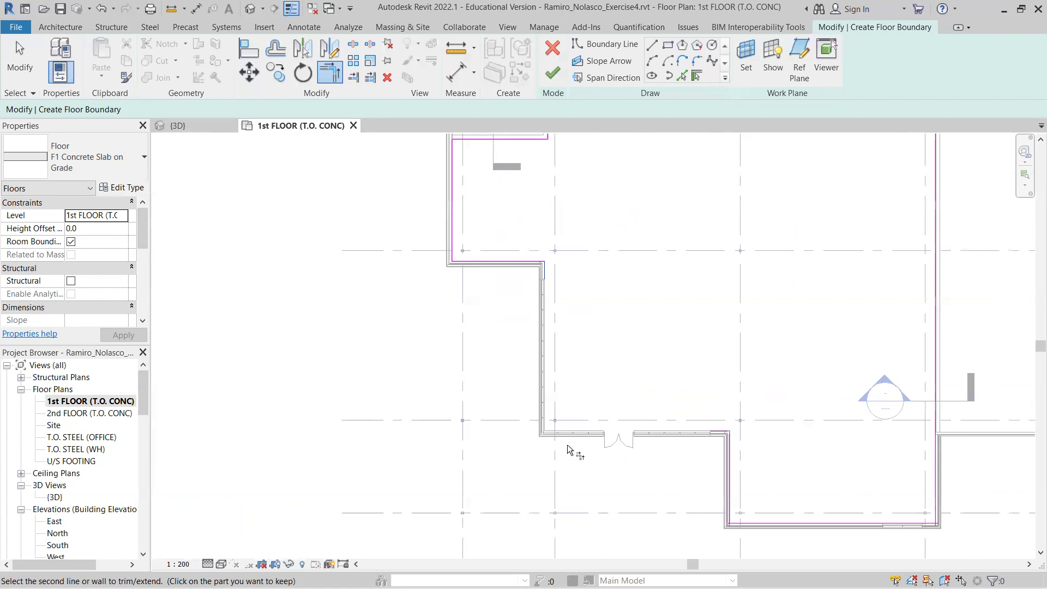
left_click(738, 431)
Trim the bay's left boundary line to corners with the entrance wall line above and the bay's bottom line below.
scroll(783, 447, "up", 2)
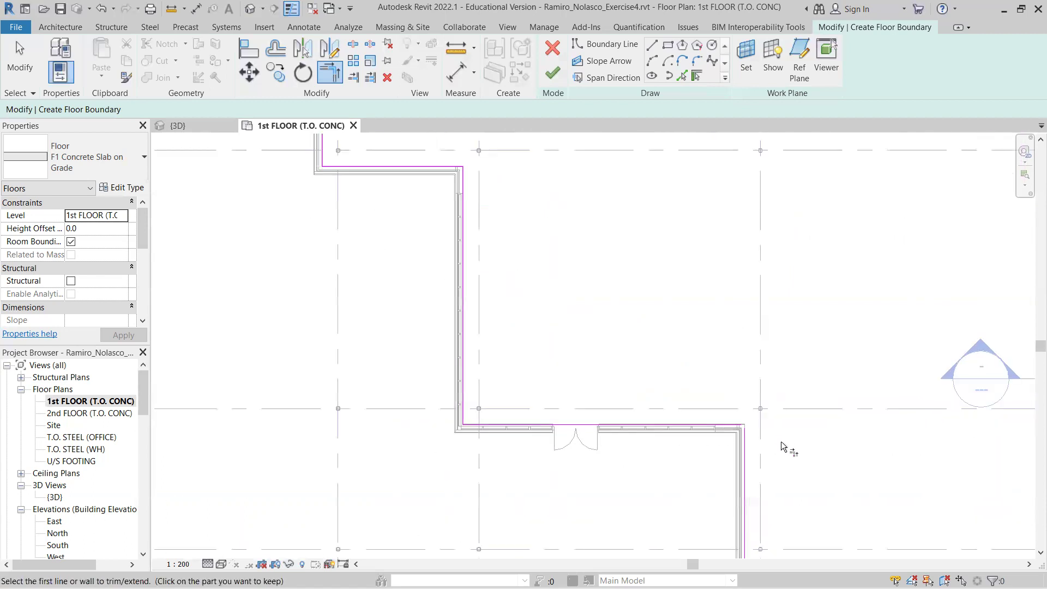
left_click(731, 426)
left_click(745, 444)
scroll(830, 432, "down", 2)
middle_click_drag(829, 432, 637, 364)
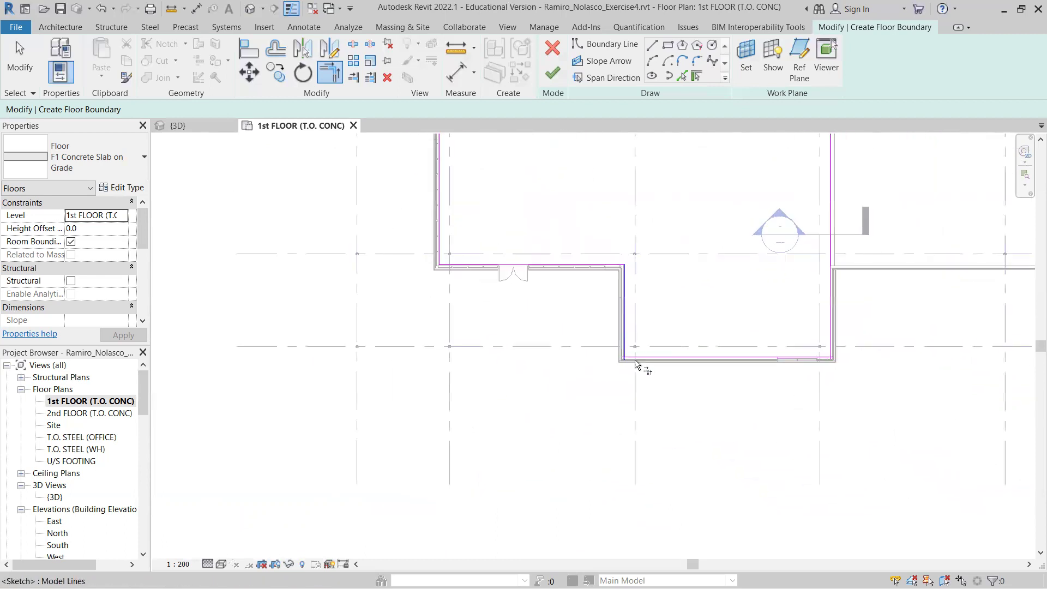
scroll(636, 364, "up", 3)
left_click(587, 325)
left_click(614, 355)
Trim the bay's bottom and right-hand boundary lines to a clean corner and try to finish the floor sketch.
scroll(675, 345, "down", 3)
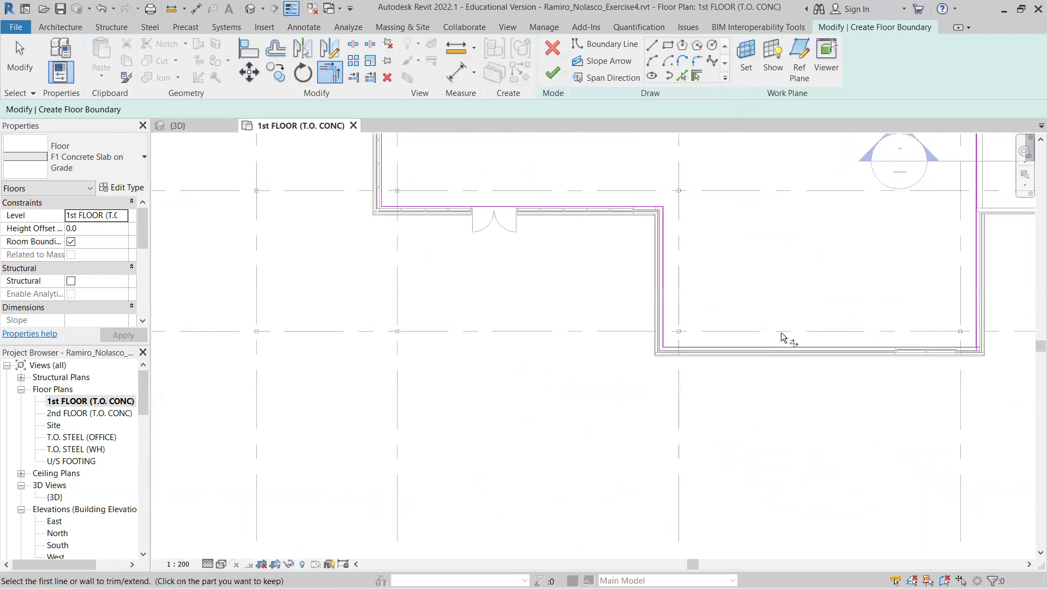
scroll(990, 343, "up", 5)
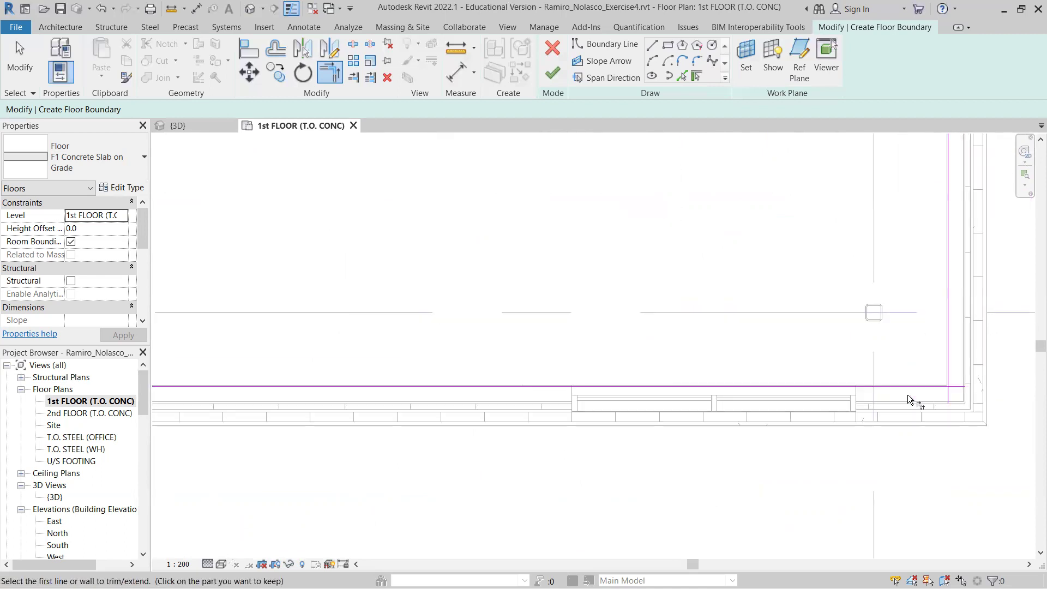
left_click(915, 387)
left_click(947, 364)
scroll(899, 327, "down", 6)
scroll(844, 279, "down", 3)
middle_click_drag(823, 231, 705, 297)
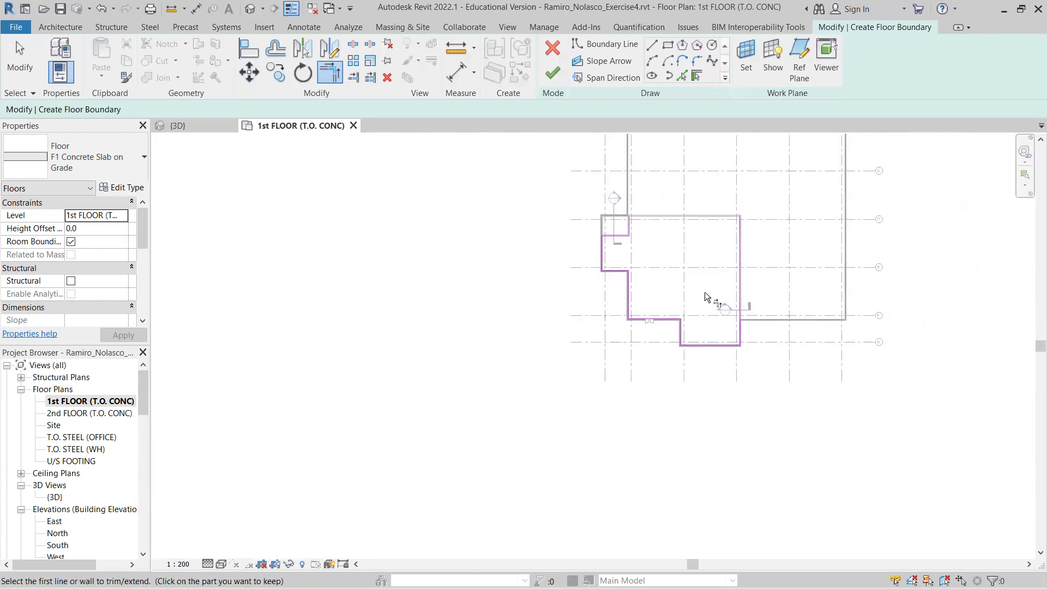
left_click(552, 75)
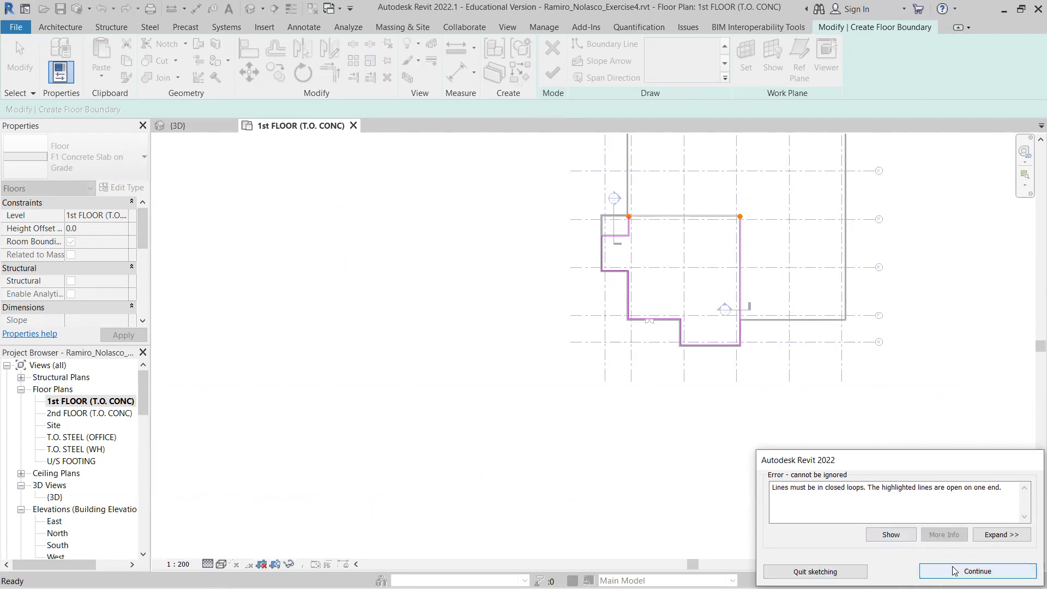
left_click(977, 571)
Extend the short upper boundary line beside the small room across to the right-hand boundary line with Trim/Extend to Corner.
key("t")
key("r")
scroll(752, 224, "up", 2)
scroll(540, 215, "up", 8)
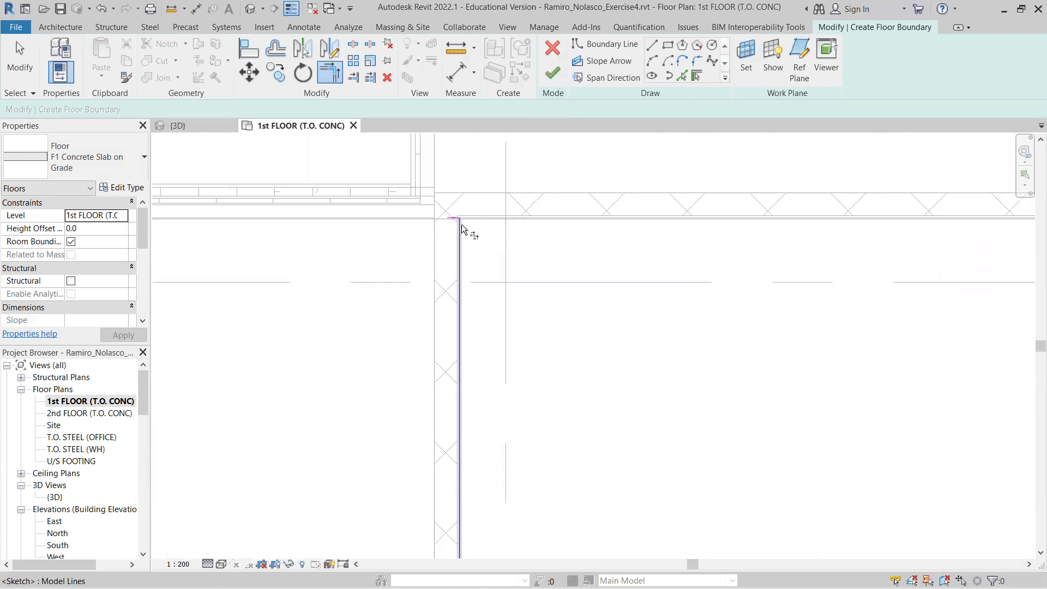
scroll(496, 233, "up", 3)
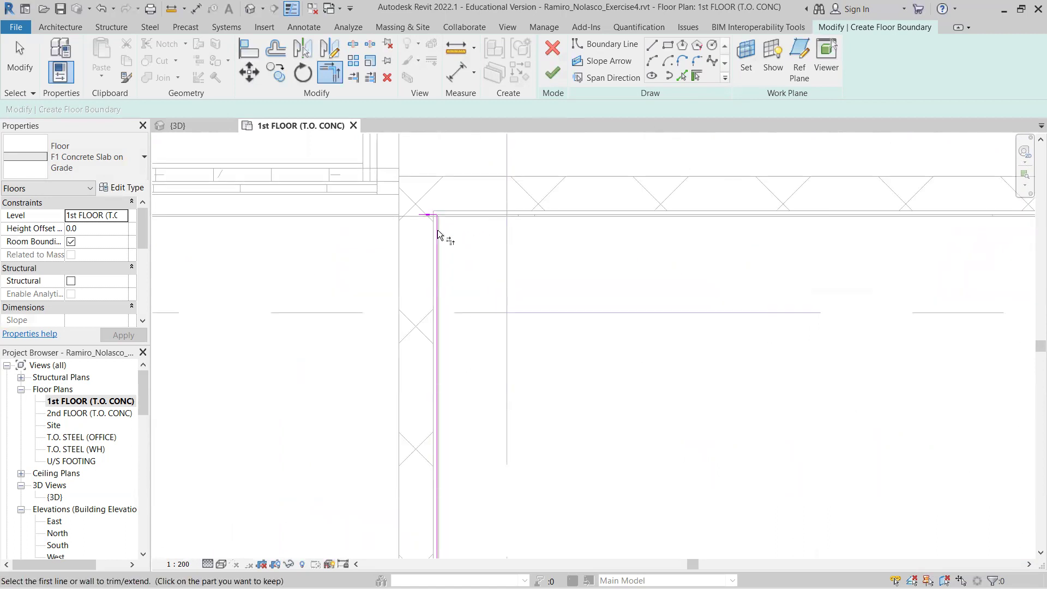
scroll(429, 224, "up", 1)
scroll(429, 224, "up", 1)
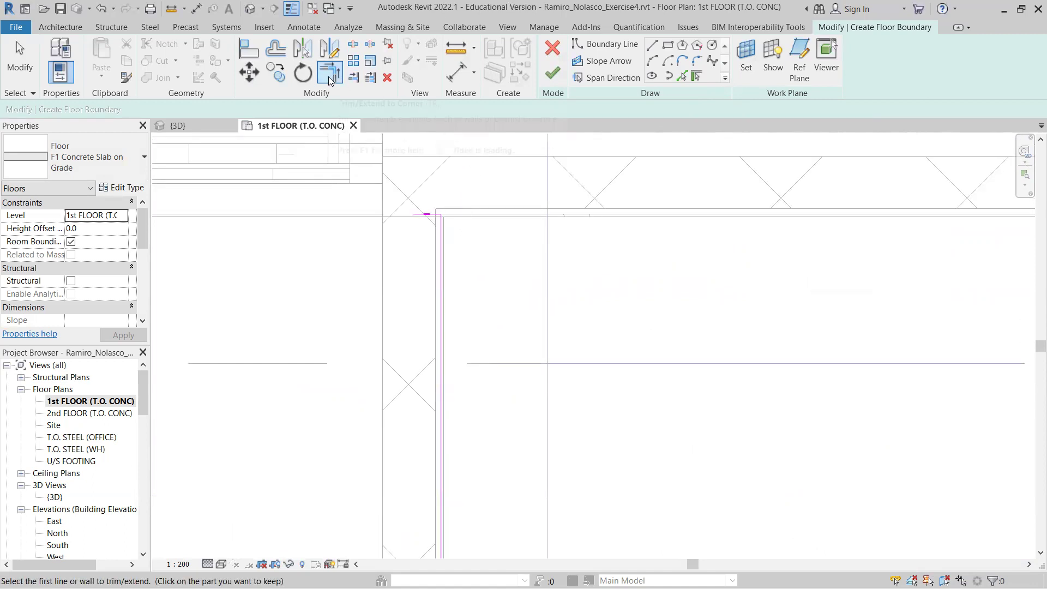
left_click(421, 214)
scroll(724, 315, "down", 4)
middle_click_drag(905, 339, 430, 320)
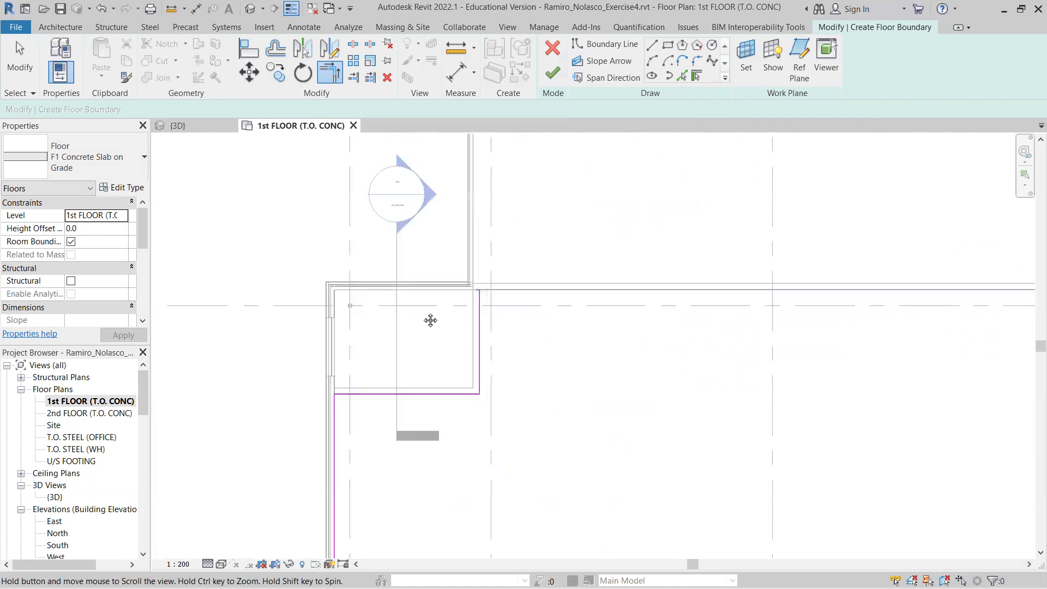
left_click(852, 302)
Trim the upper boundary line and the vertical line beside the small room to a clean corner.
middle_click_drag(713, 339, 444, 309)
scroll(444, 308, "up", 3)
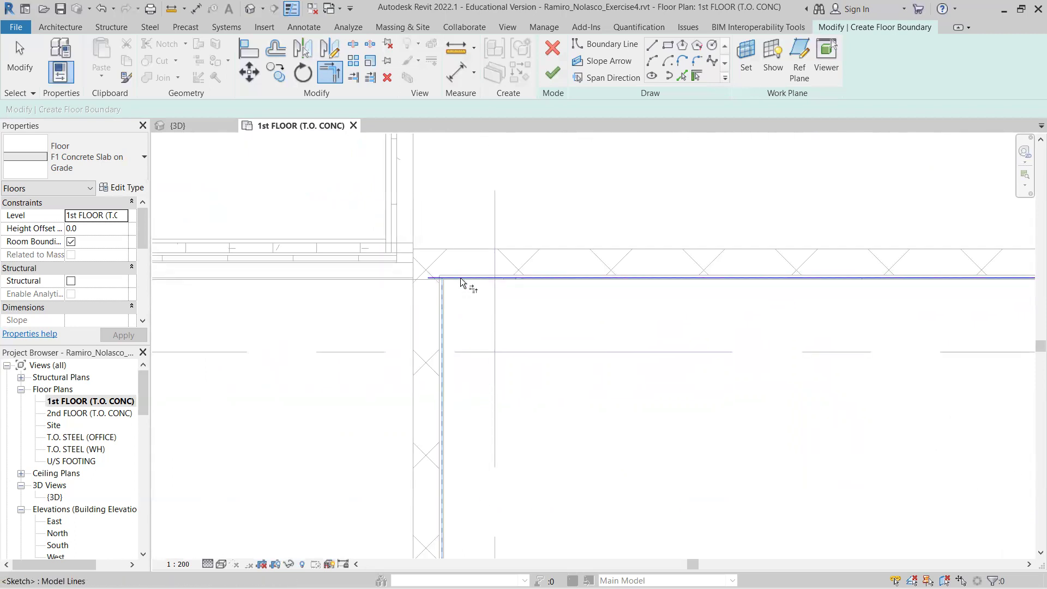
left_click(460, 281)
scroll(624, 365, "down", 5)
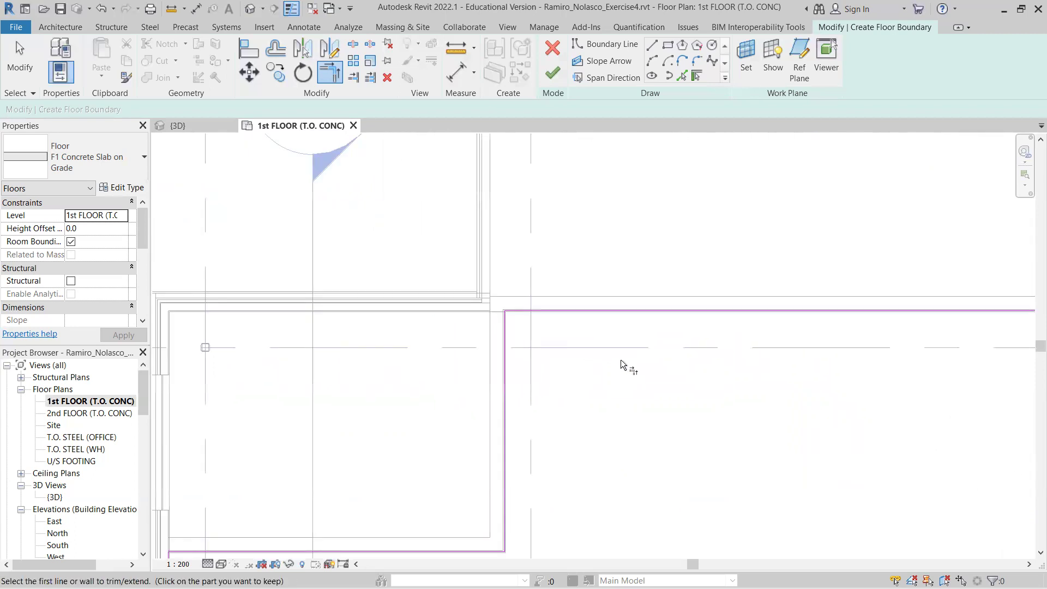
scroll(710, 380, "down", 6)
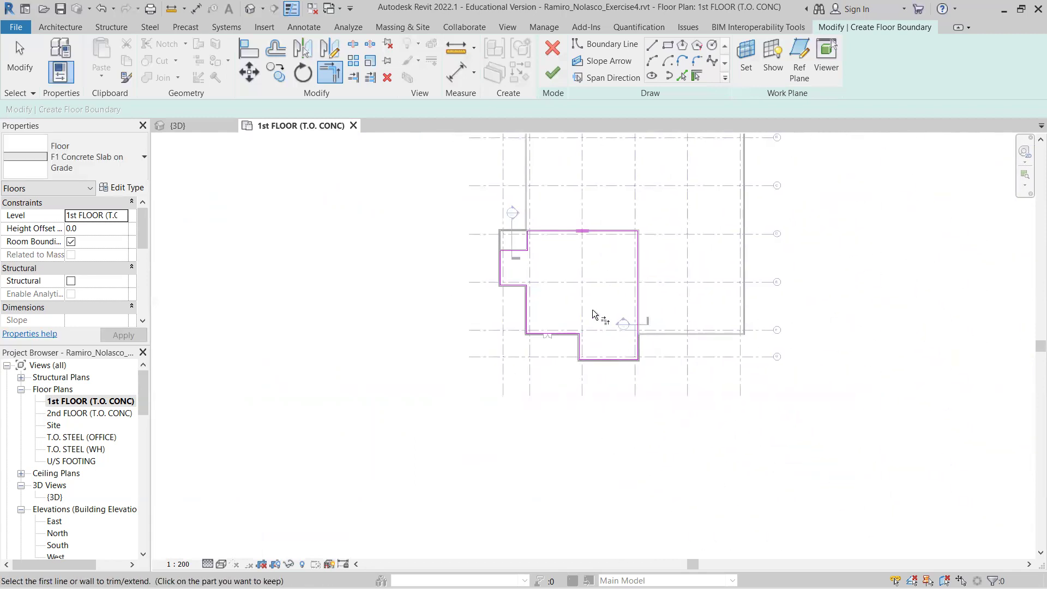
Finish the floor sketch and decline attaching the walls to the floor's bottom.
scroll(573, 277, "up", 5)
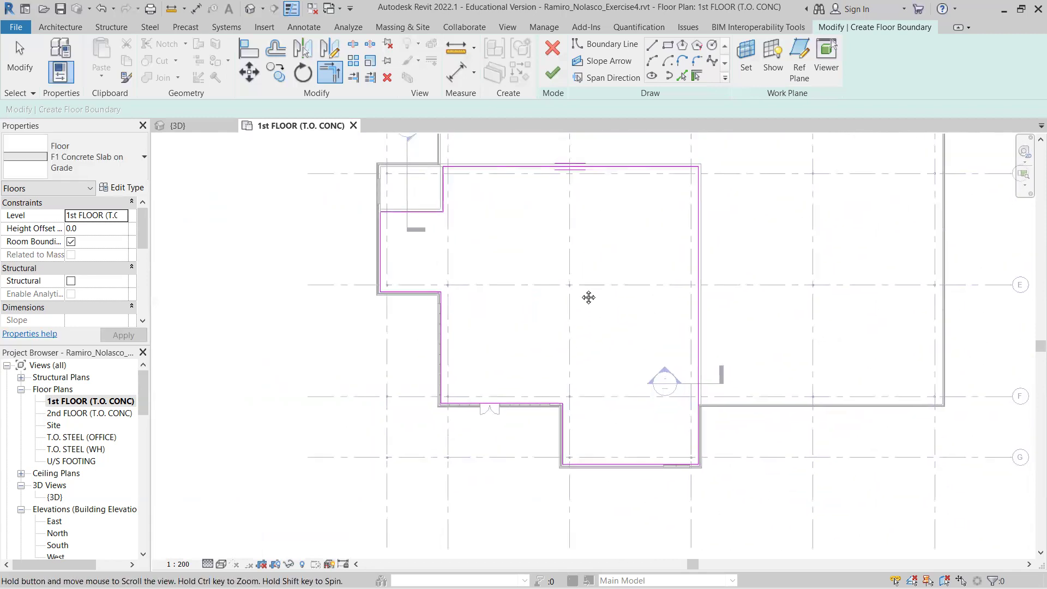
left_click(553, 74)
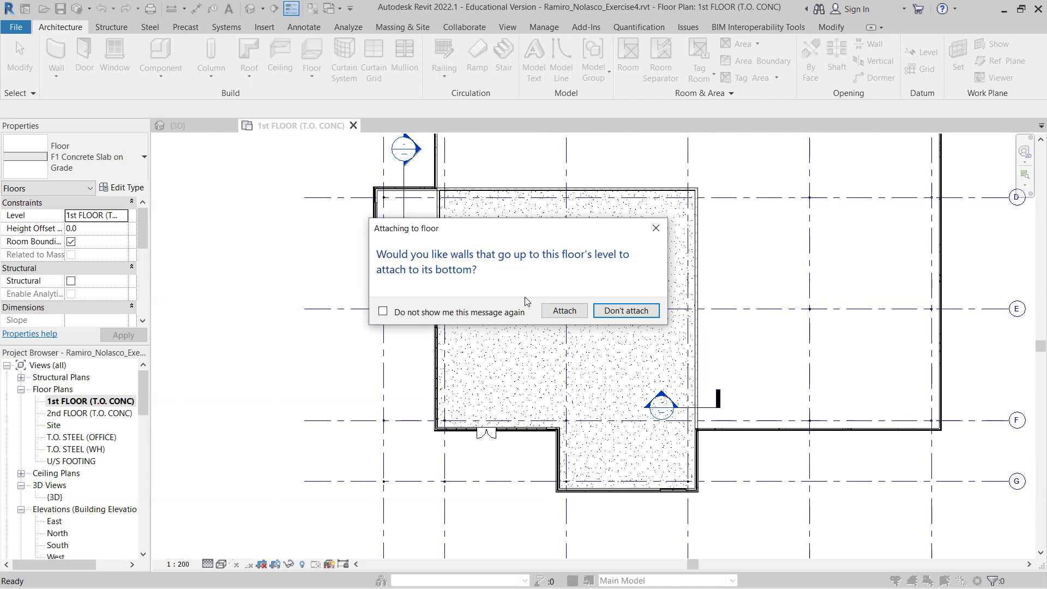
left_click(626, 312)
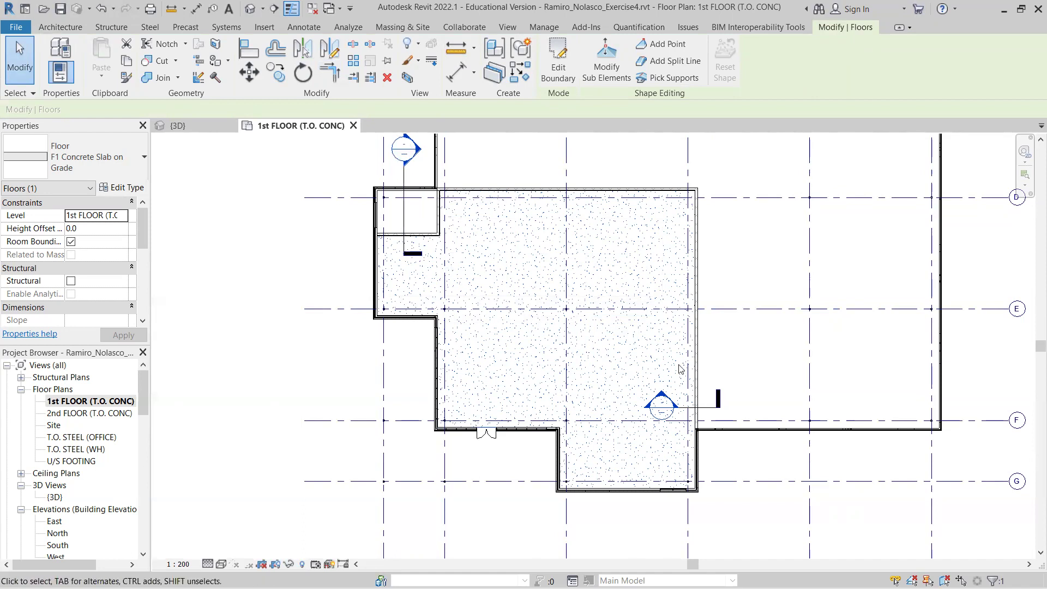
Open Section 4 from its marker near grid F and widen its crop region from grid 3 to past grid 6.
double_click(665, 401)
scroll(586, 489, "up", 5)
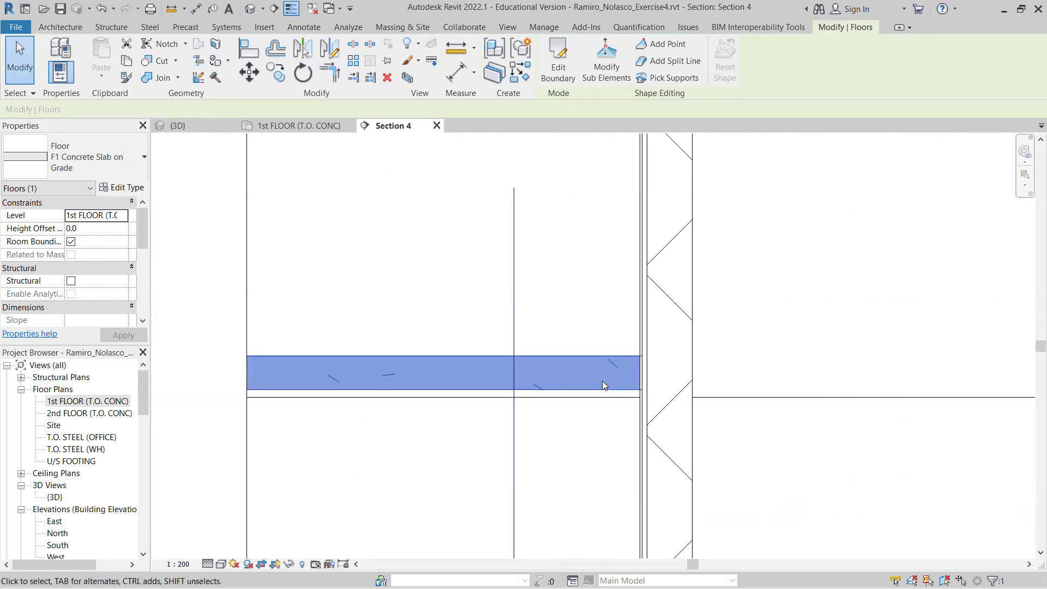
scroll(749, 407, "down", 3)
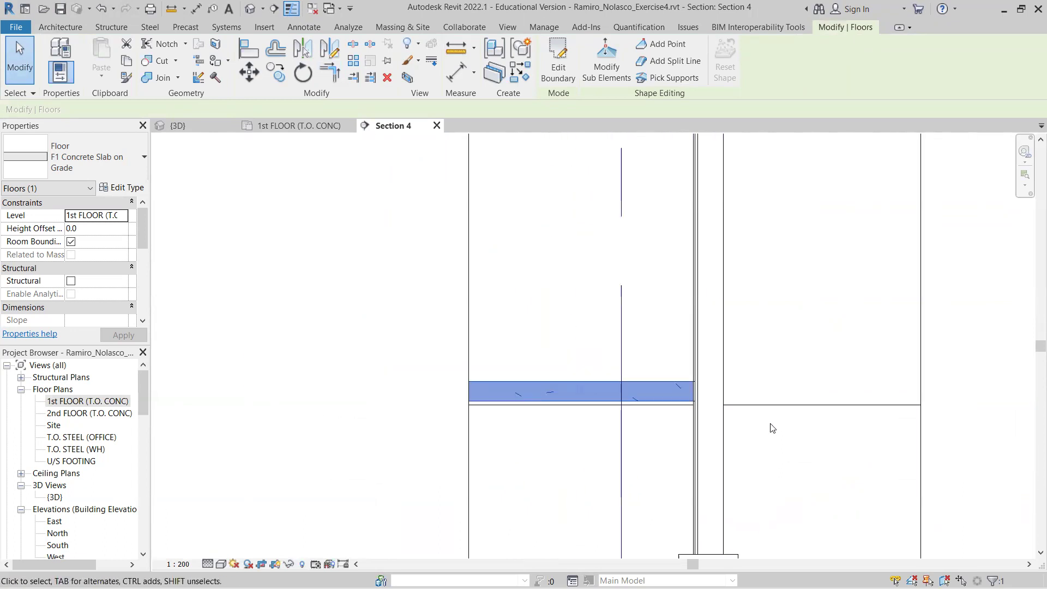
scroll(820, 449, "down", 5)
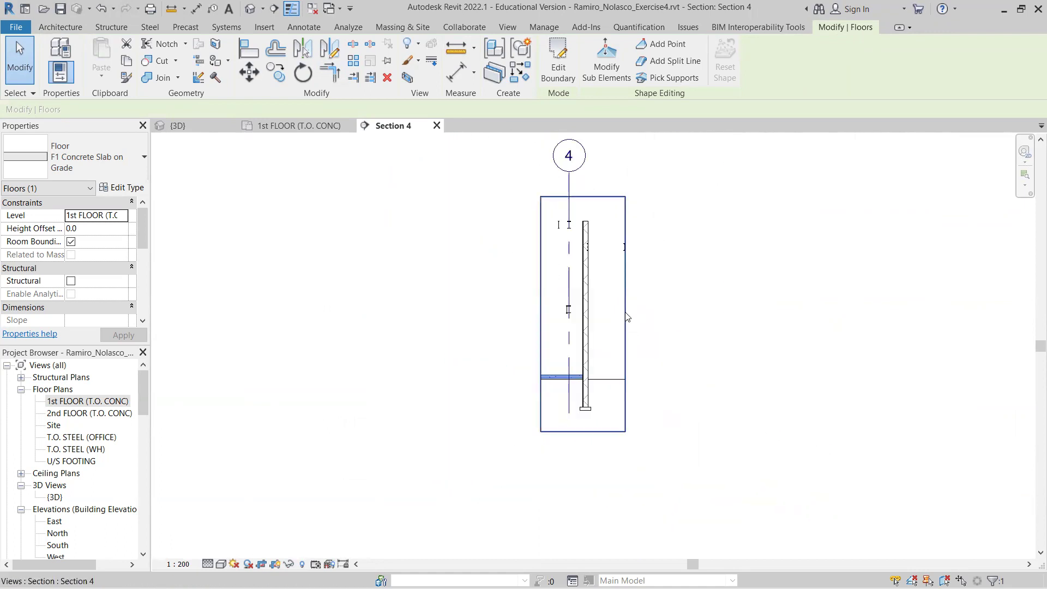
left_click(625, 311)
left_click_drag(623, 313, 874, 314)
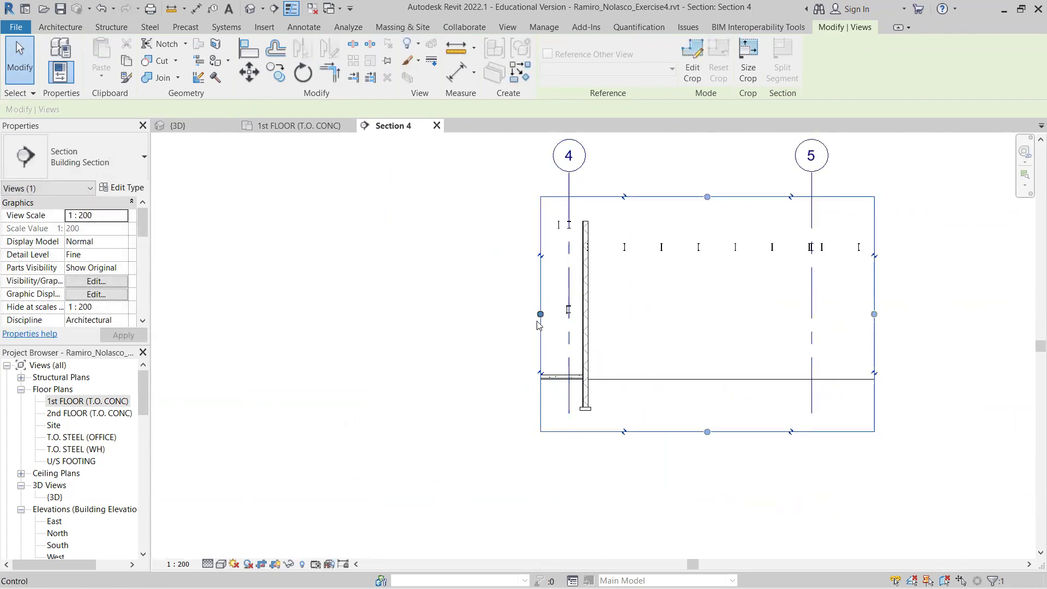
left_click_drag(540, 314, 319, 333)
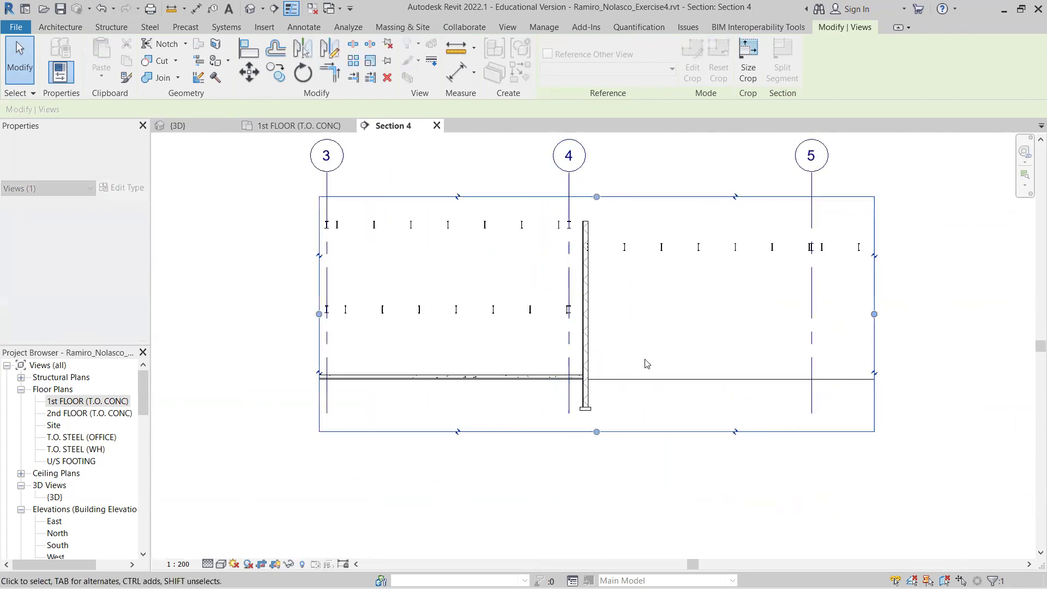
scroll(692, 428, "down", 3)
left_click_drag(797, 363, 993, 364)
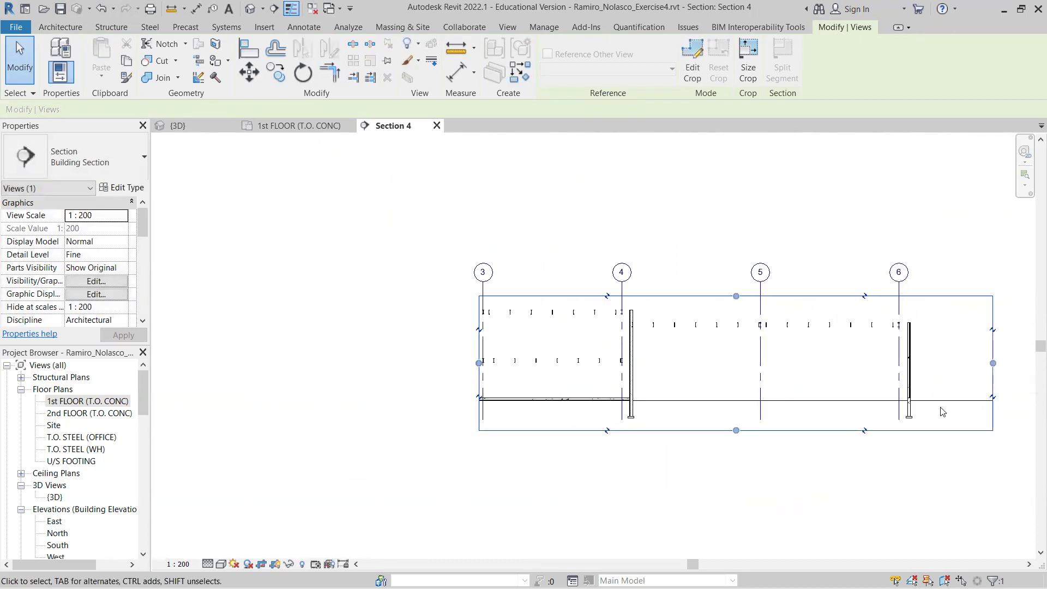
scroll(844, 444, "down", 3)
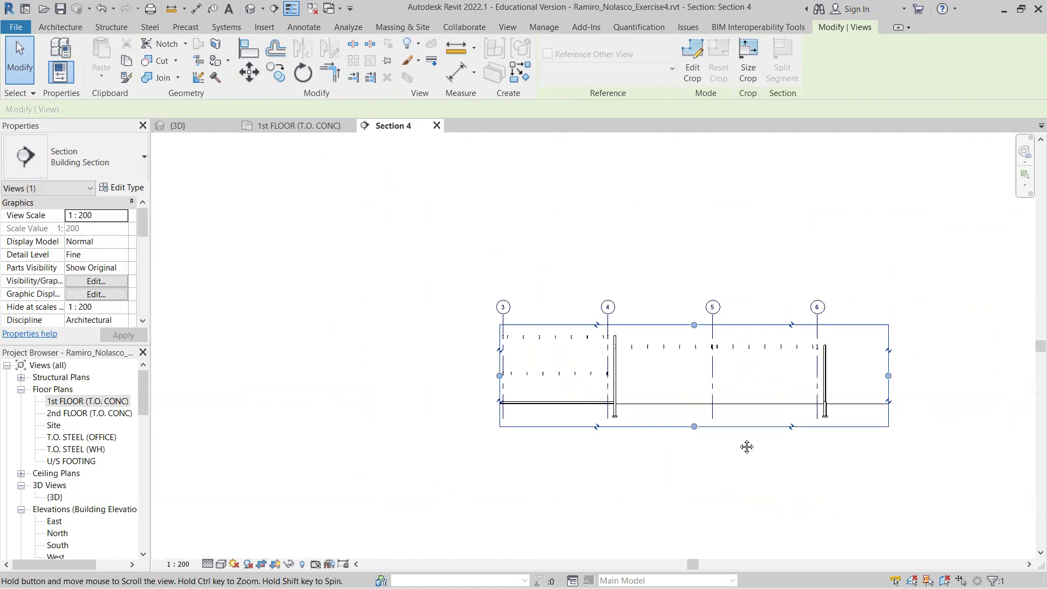
Set the concrete slab's Height Offset From Level to -180 in Section 4.
scroll(556, 406, "up", 6)
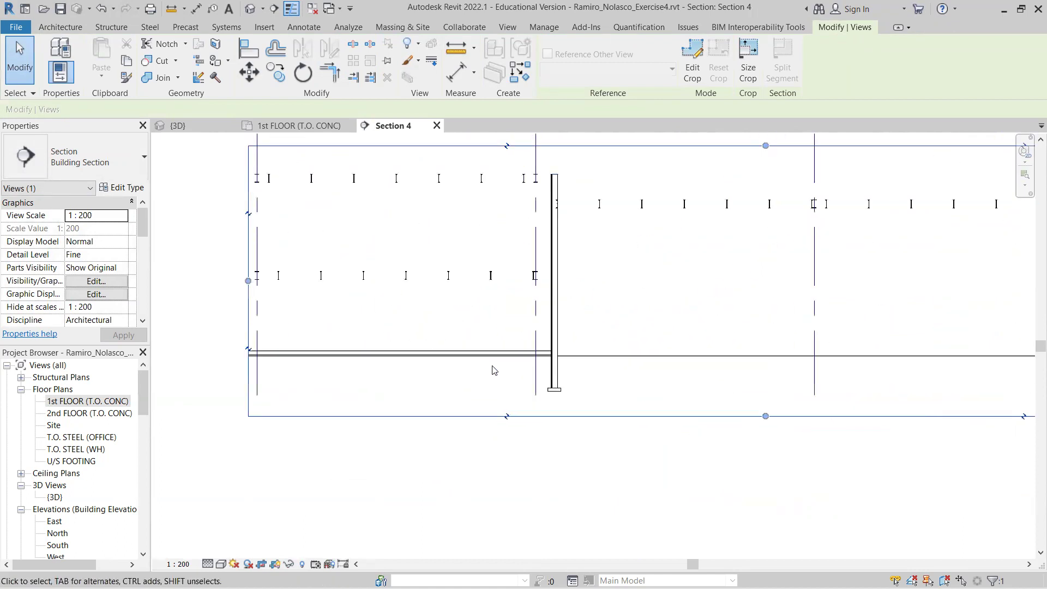
scroll(589, 369, "up", 2)
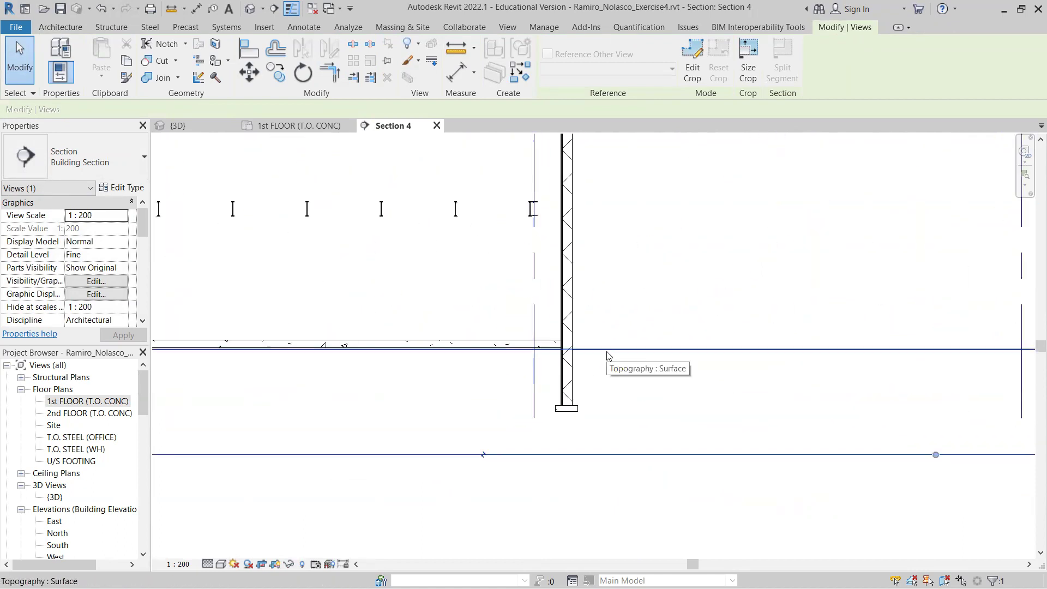
scroll(537, 350, "up", 3)
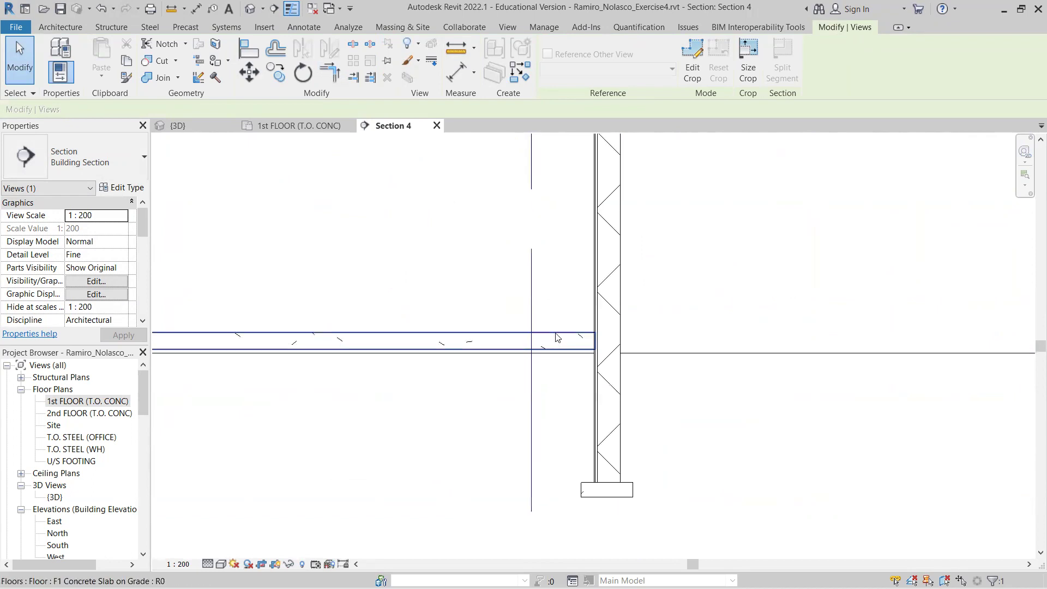
left_click(556, 337)
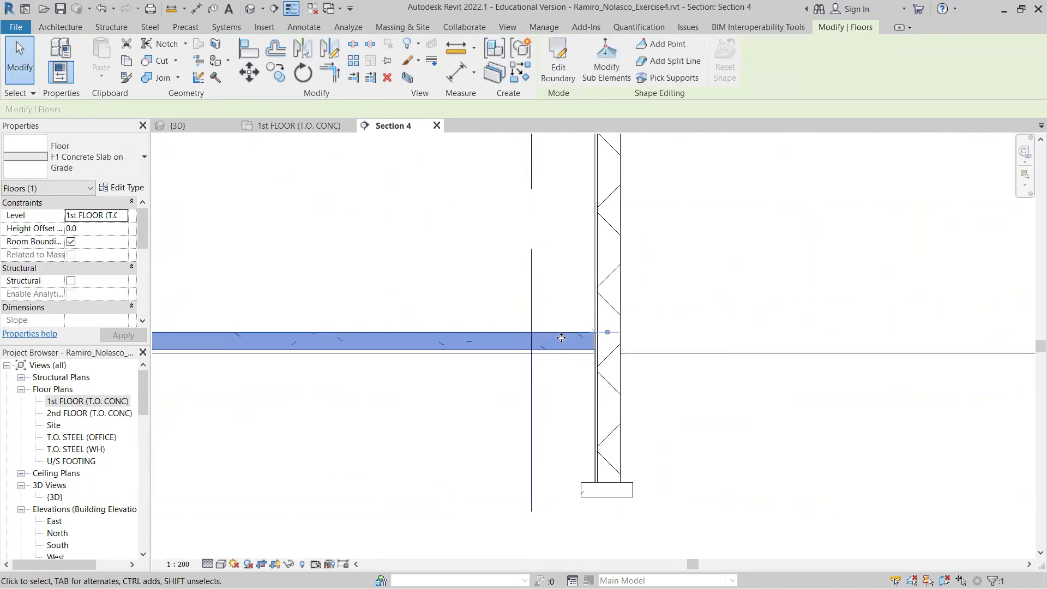
scroll(562, 366, "up", 4)
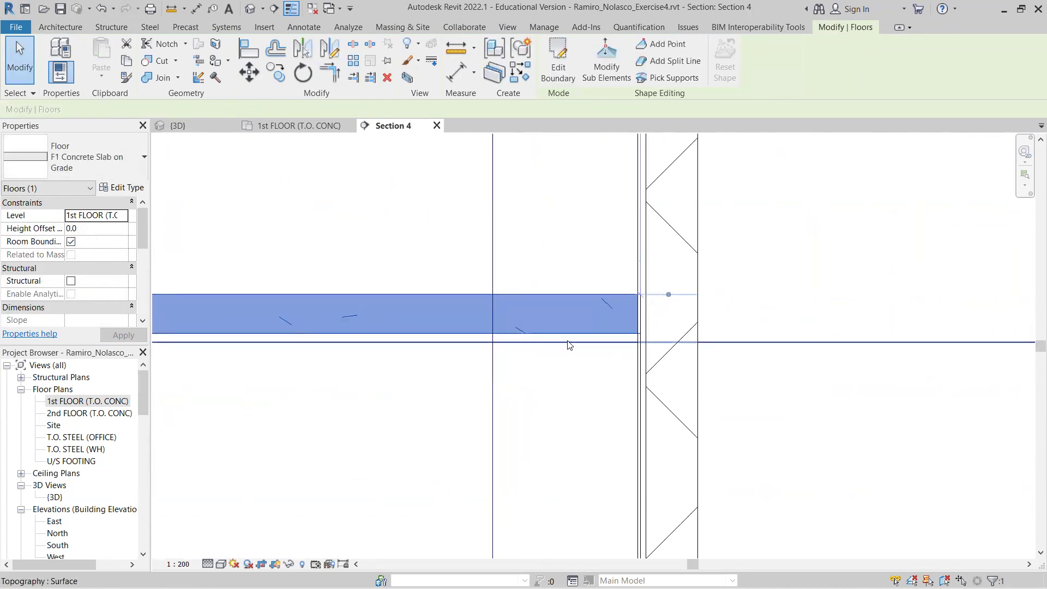
scroll(570, 338, "up", 2)
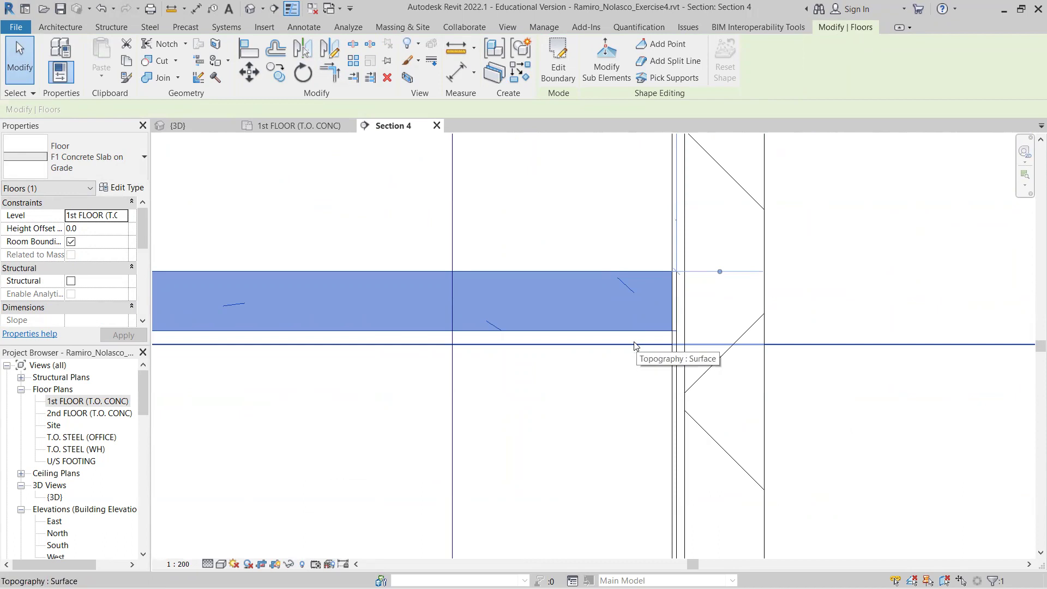
left_click(97, 228)
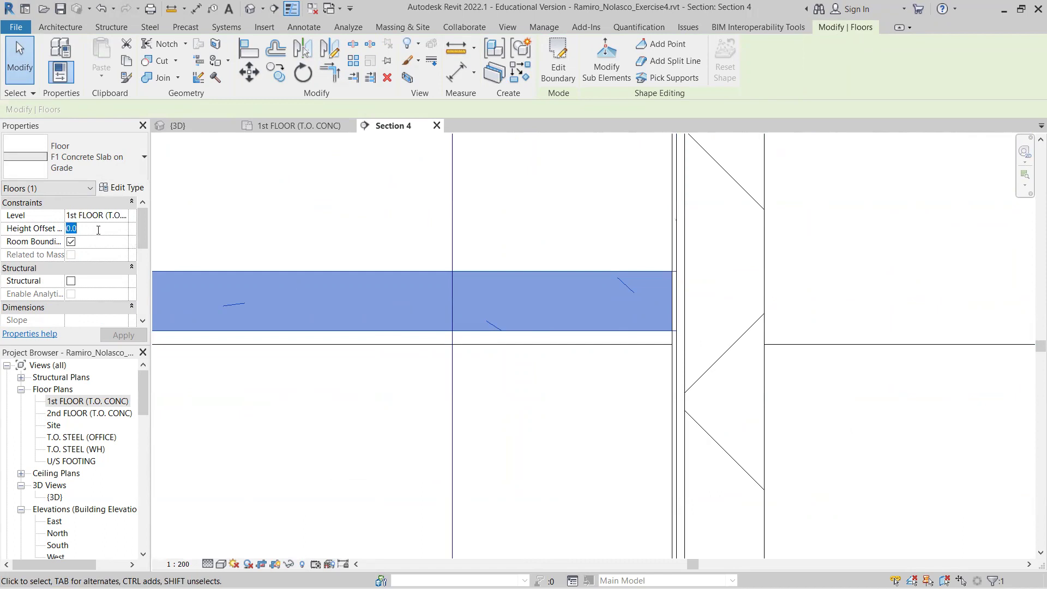
type("-180")
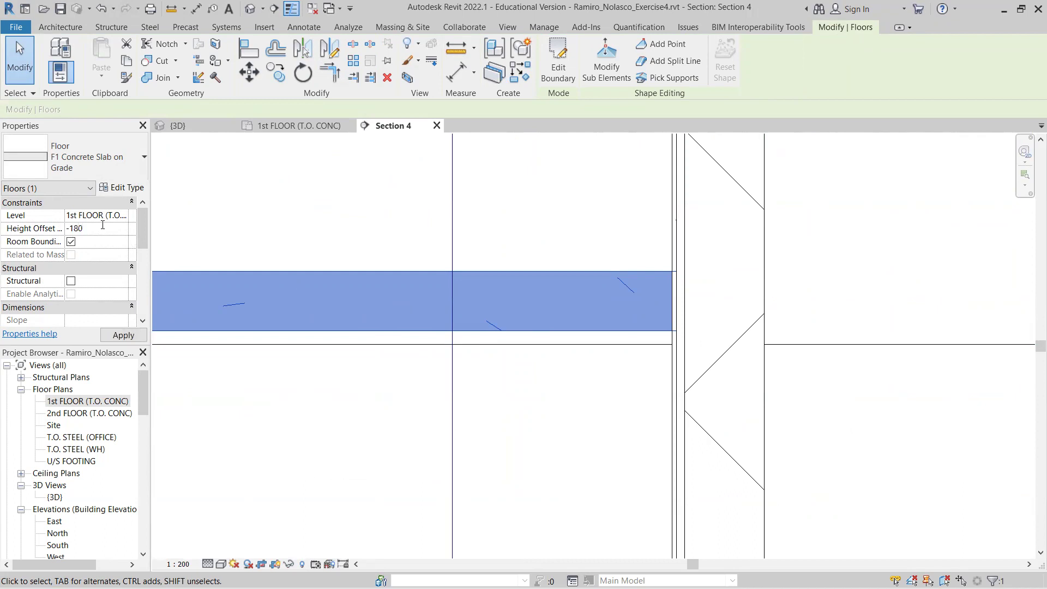
key("Return")
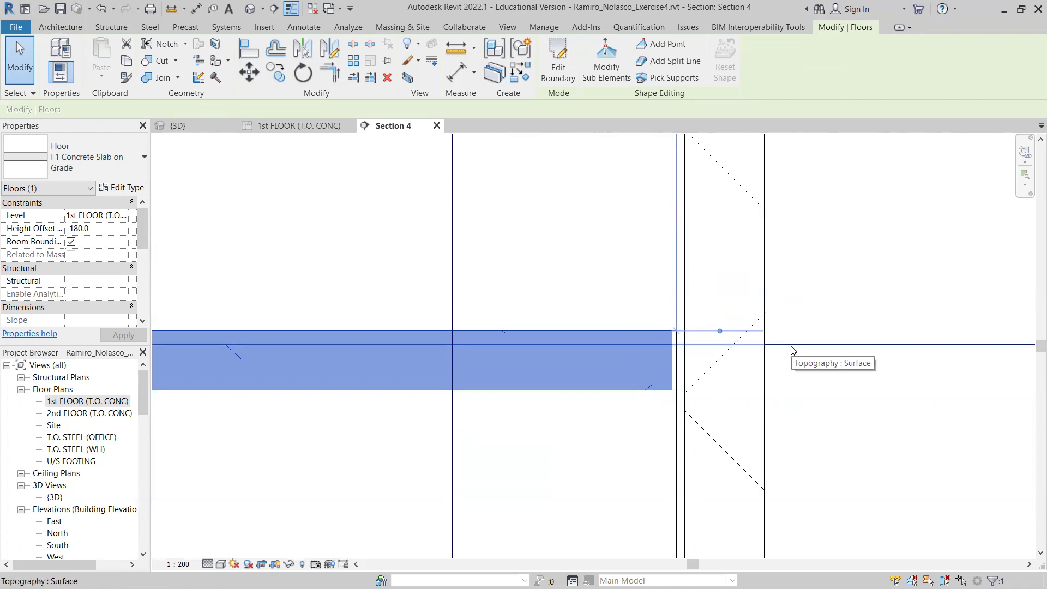
Return to the 1st FLOOR plan and lengthen the section line near grid F past the building's outer walls on both sides.
scroll(575, 391, "down", 8)
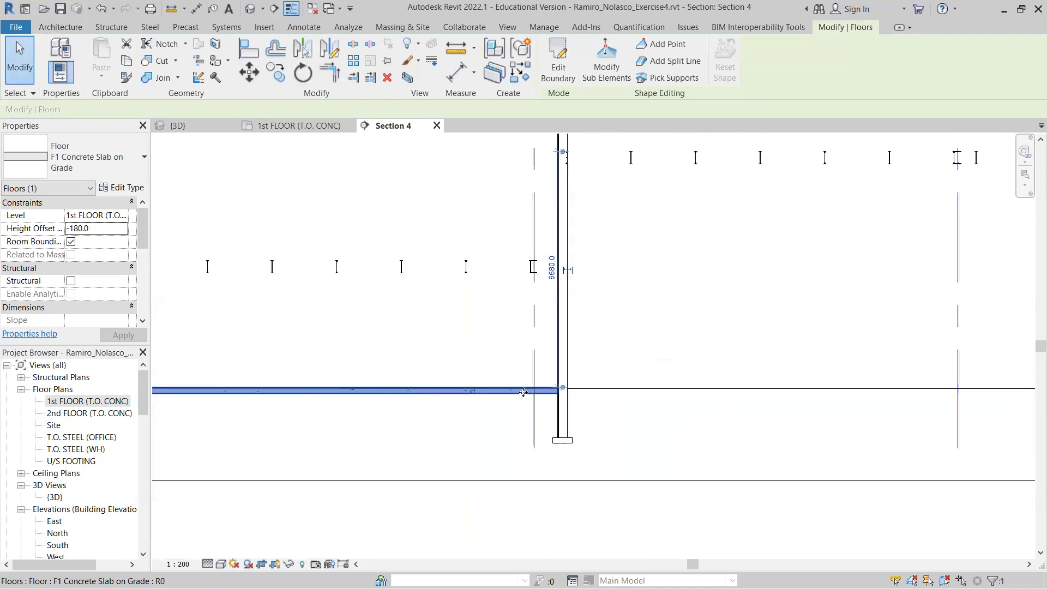
left_click(297, 126)
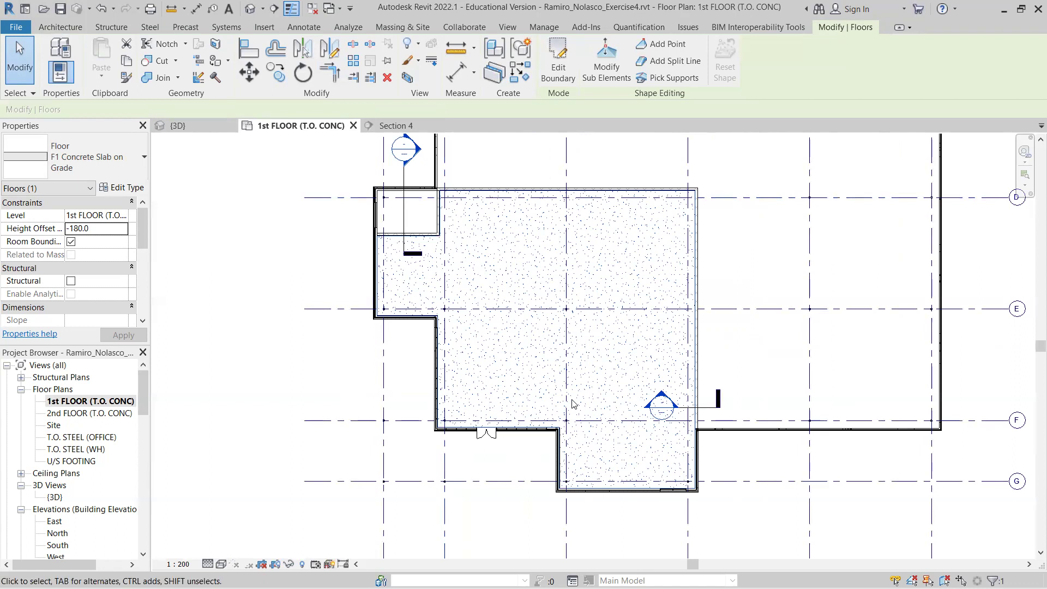
left_click(710, 412)
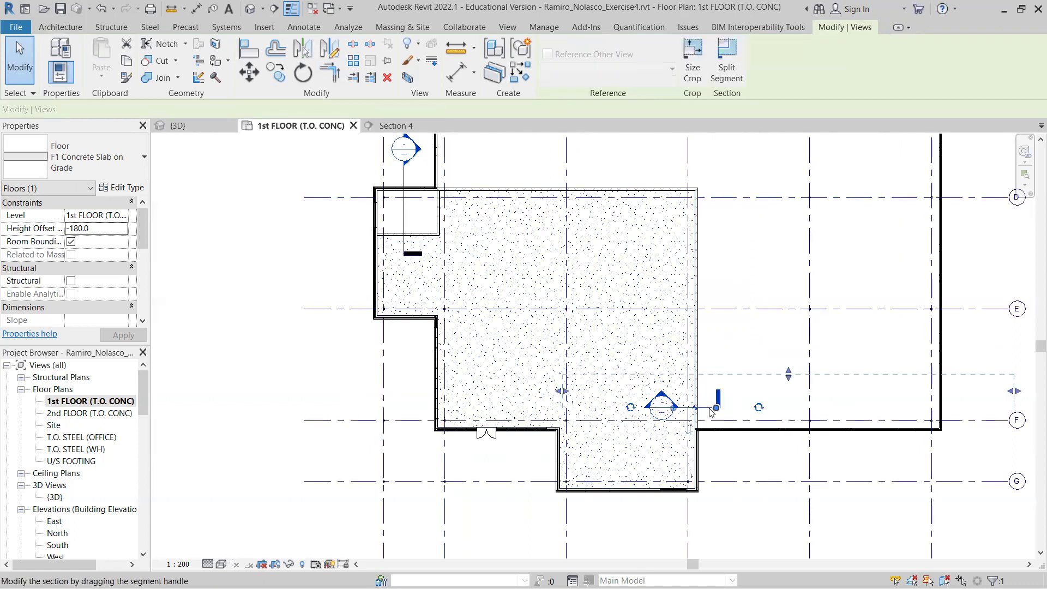
left_click_drag(674, 410, 296, 407)
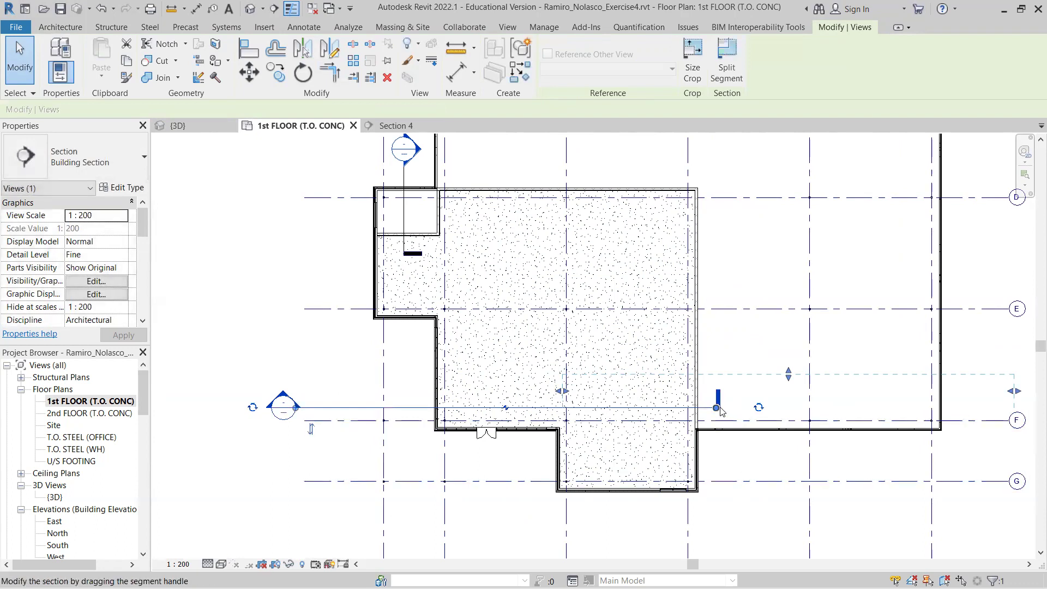
left_click_drag(718, 410, 949, 430)
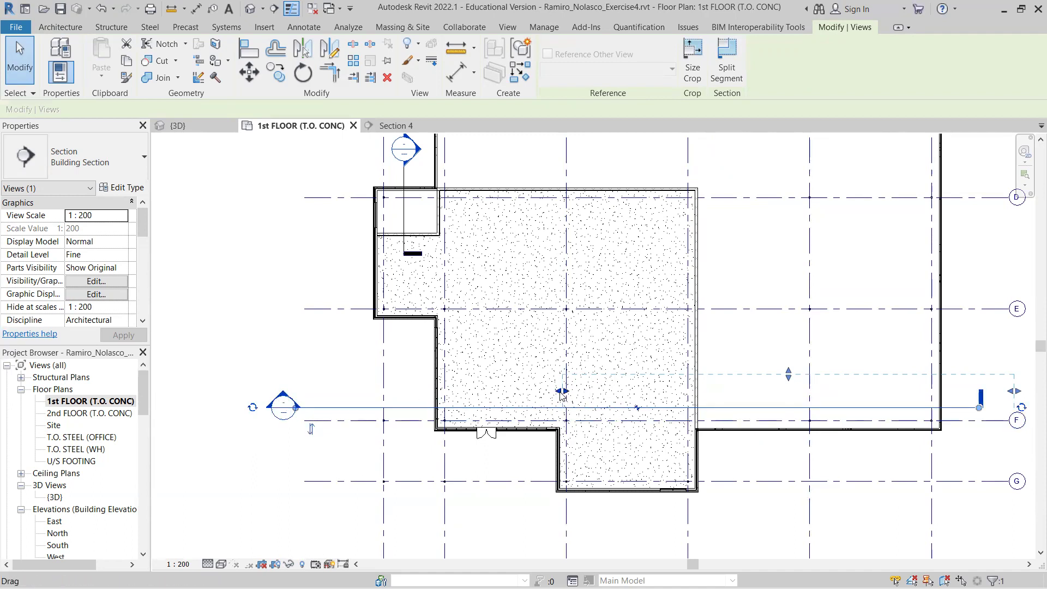
Stretch the section's view extent near grid F past the building's outer wall on the grid 1 side and open Section 4.
left_click_drag(561, 393, 363, 398)
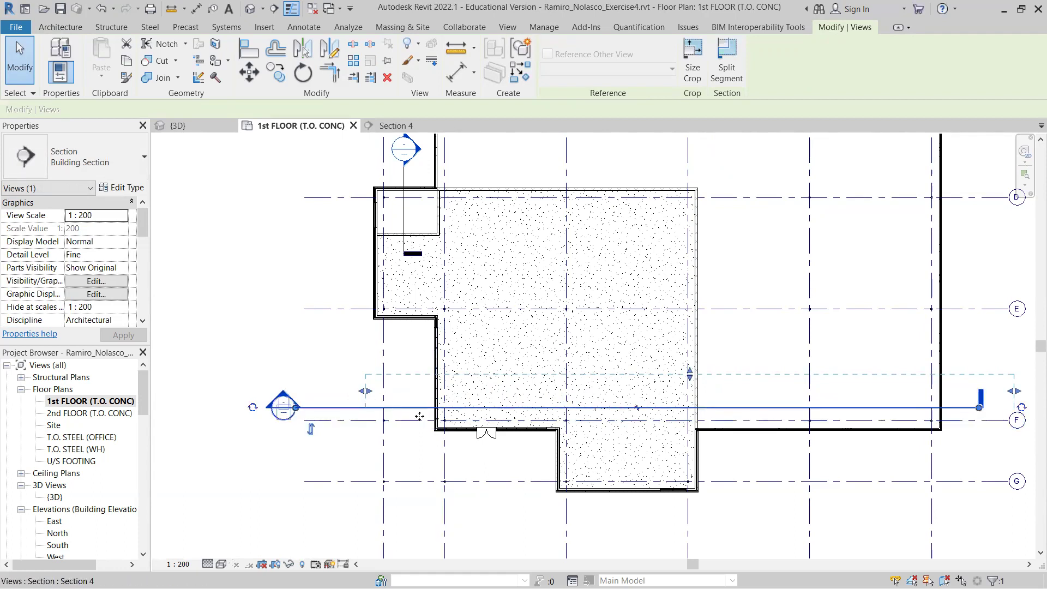
left_click(310, 378)
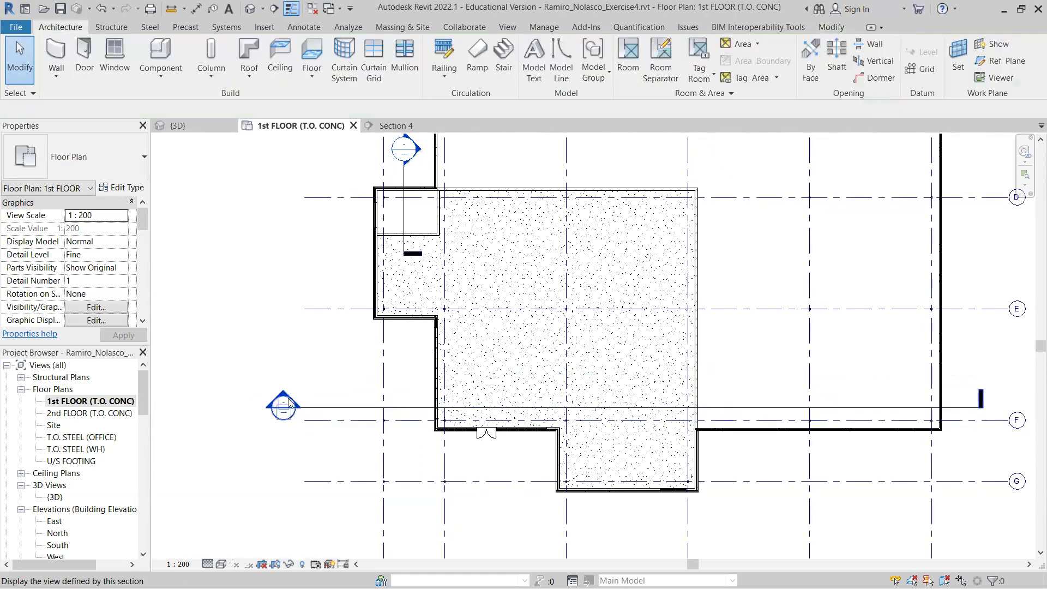
double_click(290, 404)
scroll(380, 419, "down", 4)
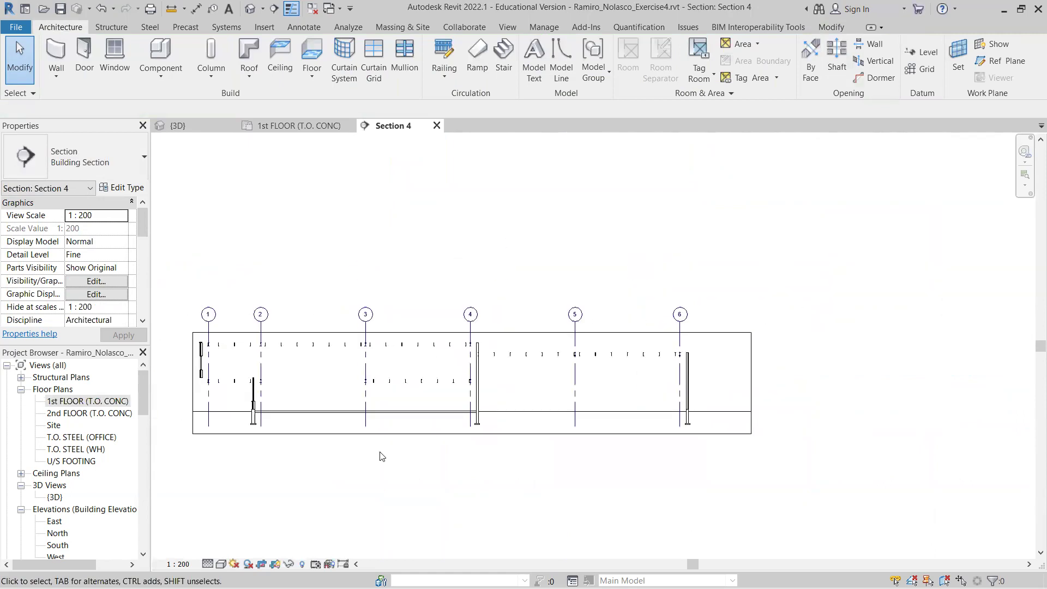
Set the Height Offset From Level of the F1 Concrete Slab on Grade floor to 0.
scroll(365, 422, "up", 5)
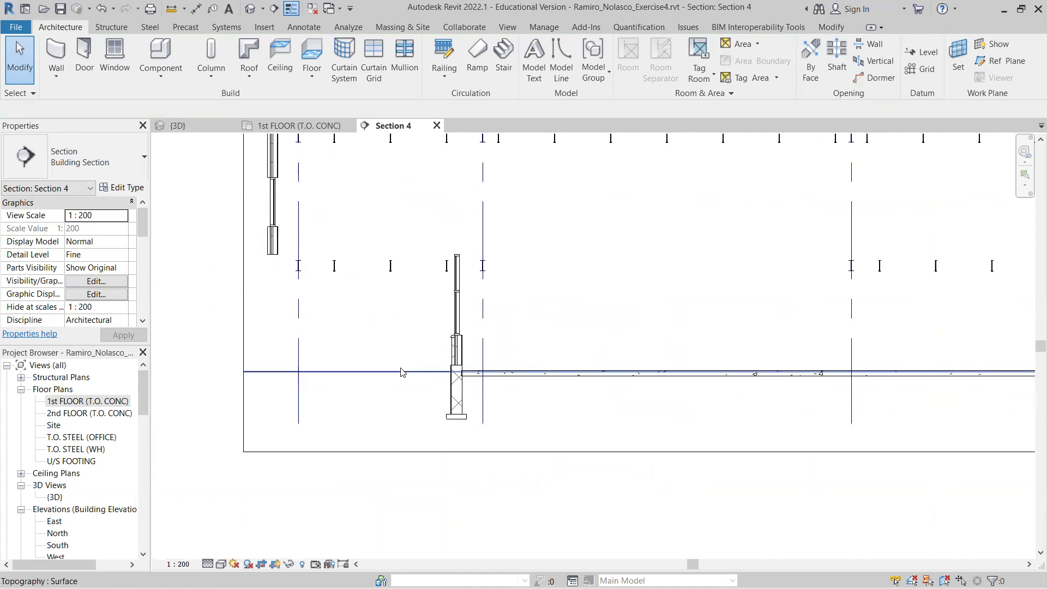
scroll(453, 371, "up", 3)
scroll(475, 372, "up", 2)
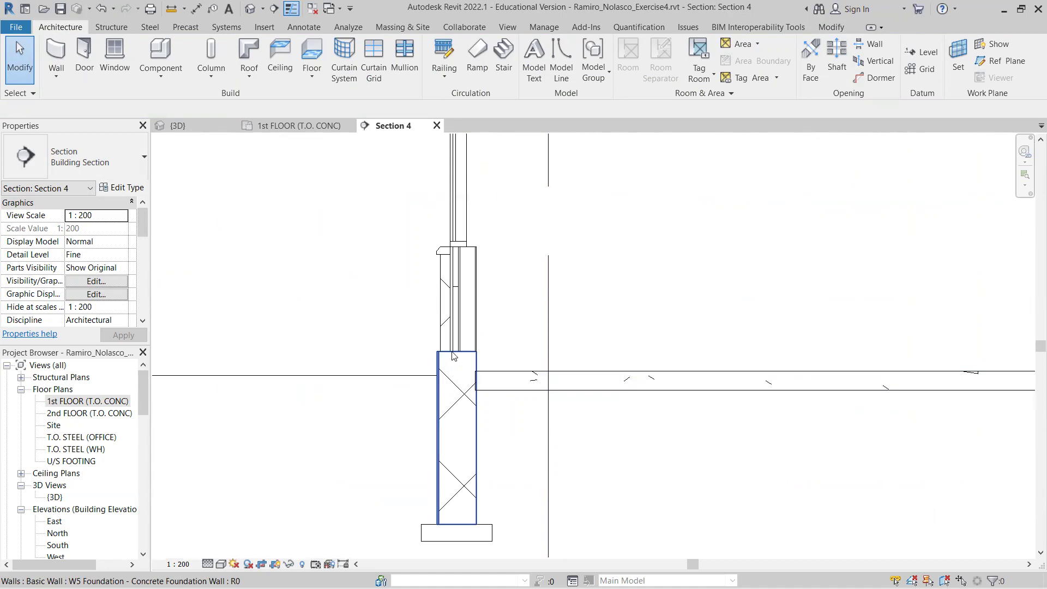
left_click(493, 370)
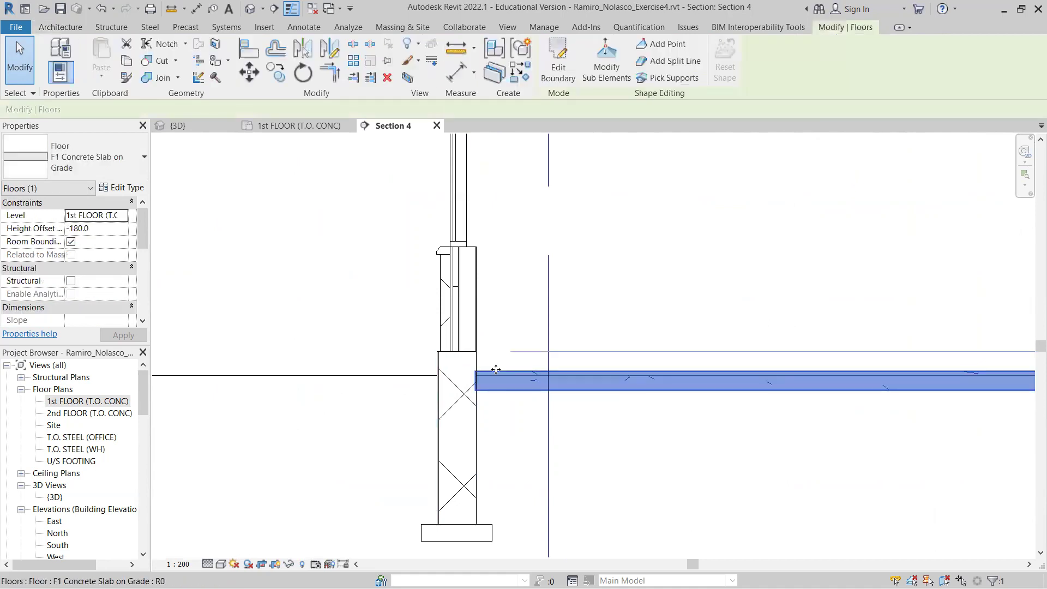
left_click(108, 229)
type("0")
key("Return")
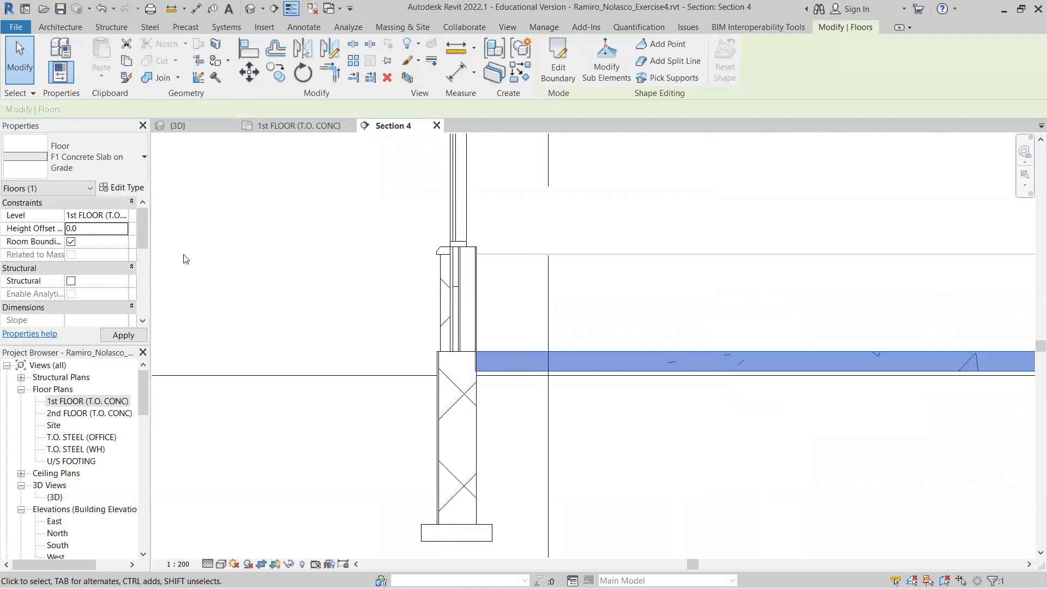
Examine how the slab's ends meet the foundation wall near grid 2 and the wall near grid 4.
scroll(475, 354, "up", 4)
scroll(475, 353, "up", 3)
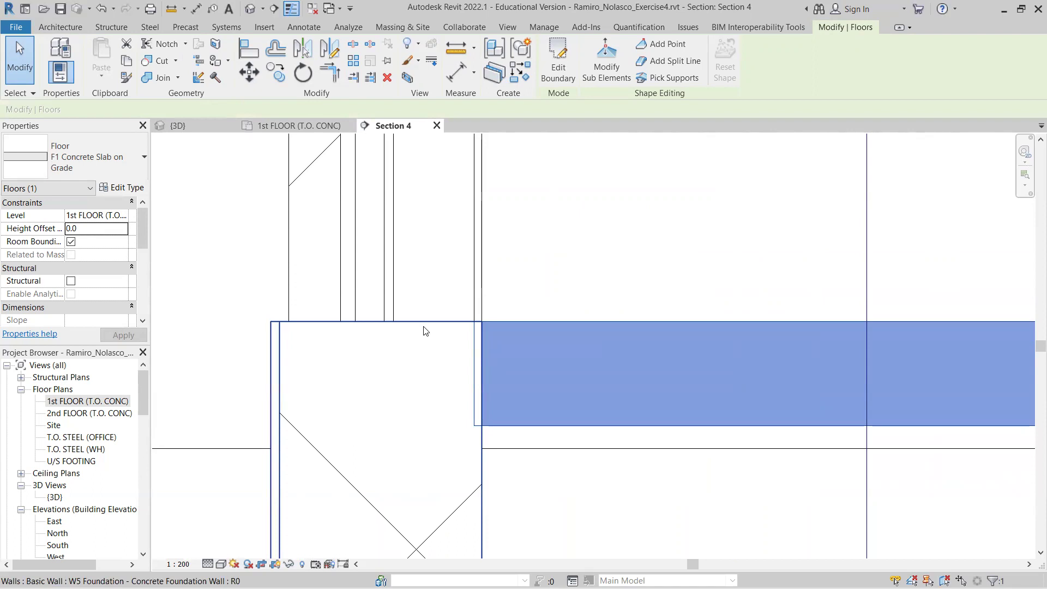
scroll(425, 331, "down", 4)
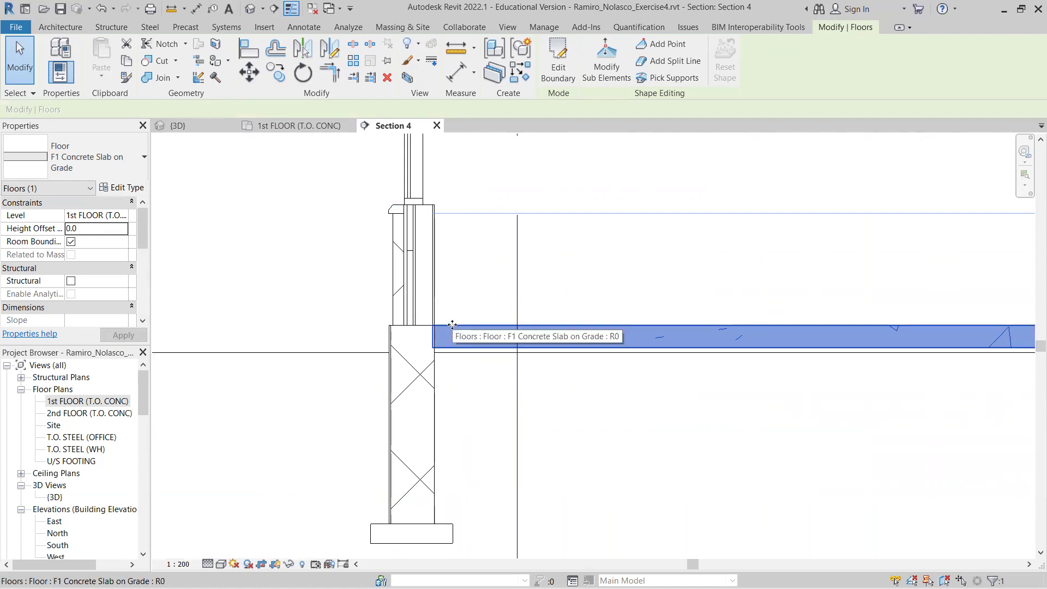
scroll(452, 325, "up", 5)
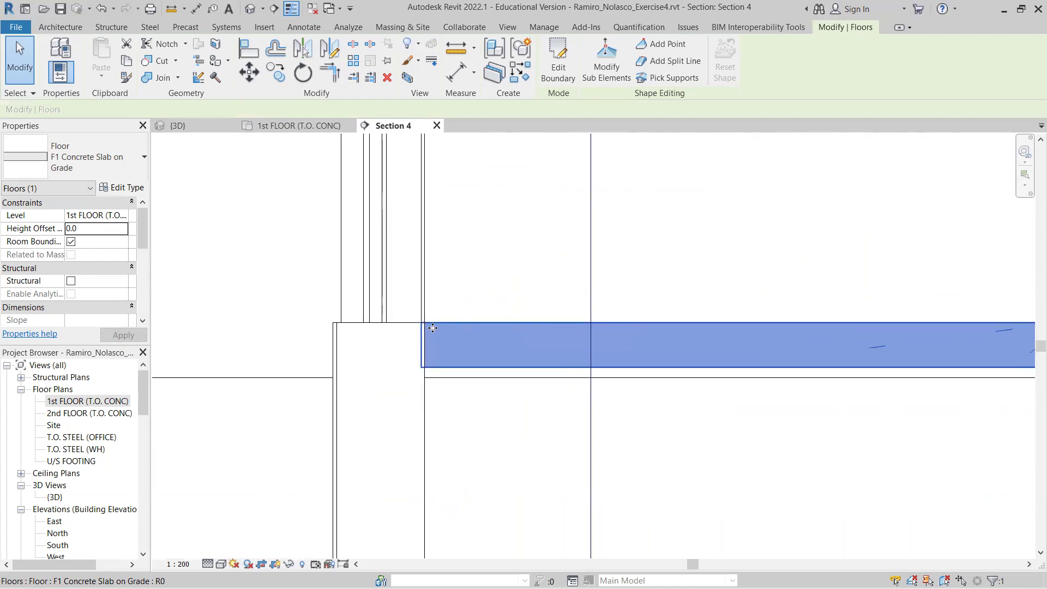
scroll(418, 330, "up", 2)
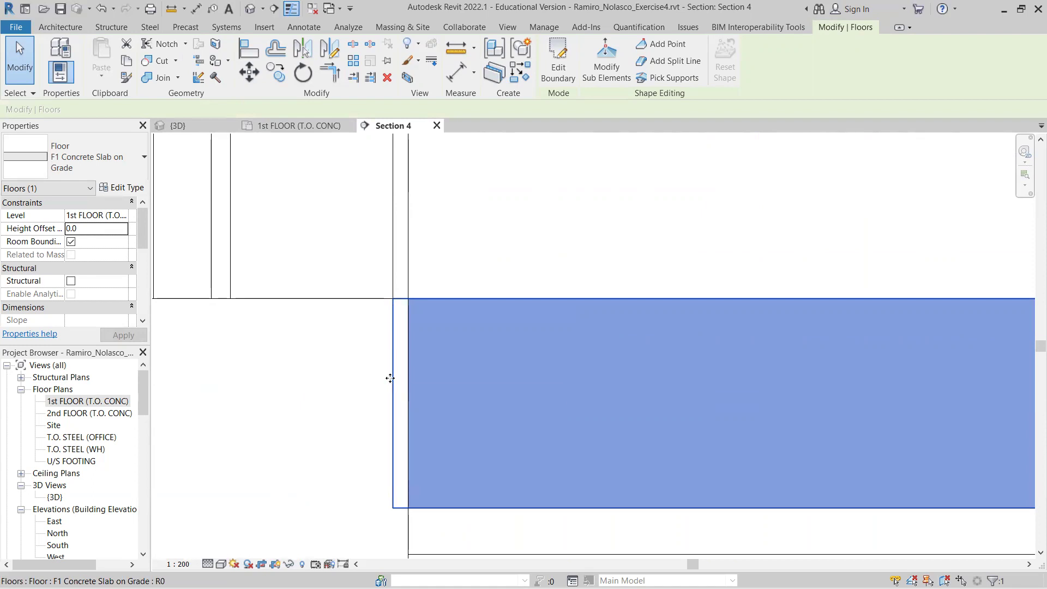
scroll(390, 378, "down", 5)
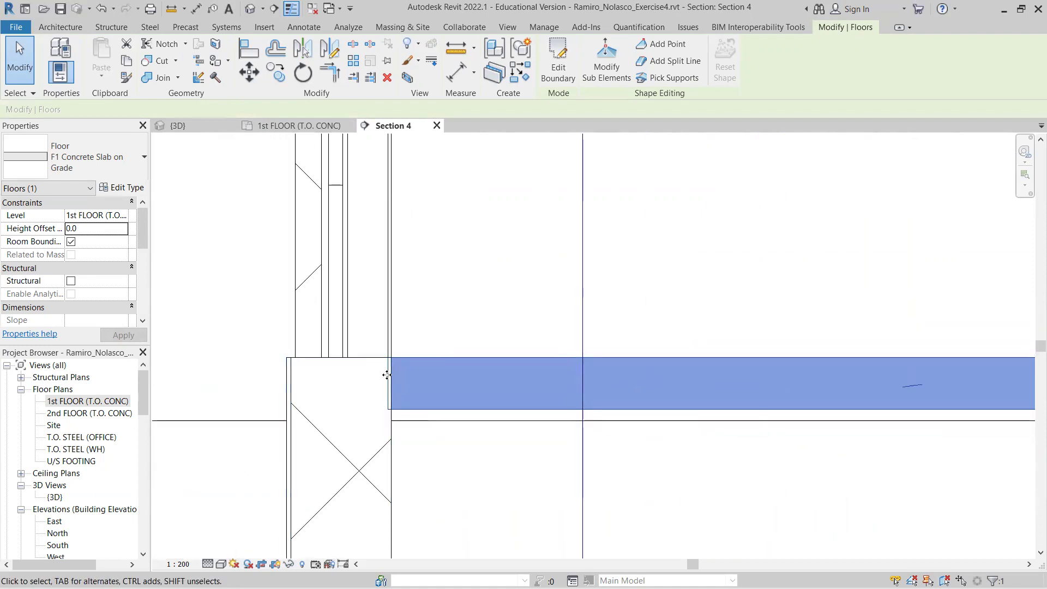
scroll(404, 385, "down", 6)
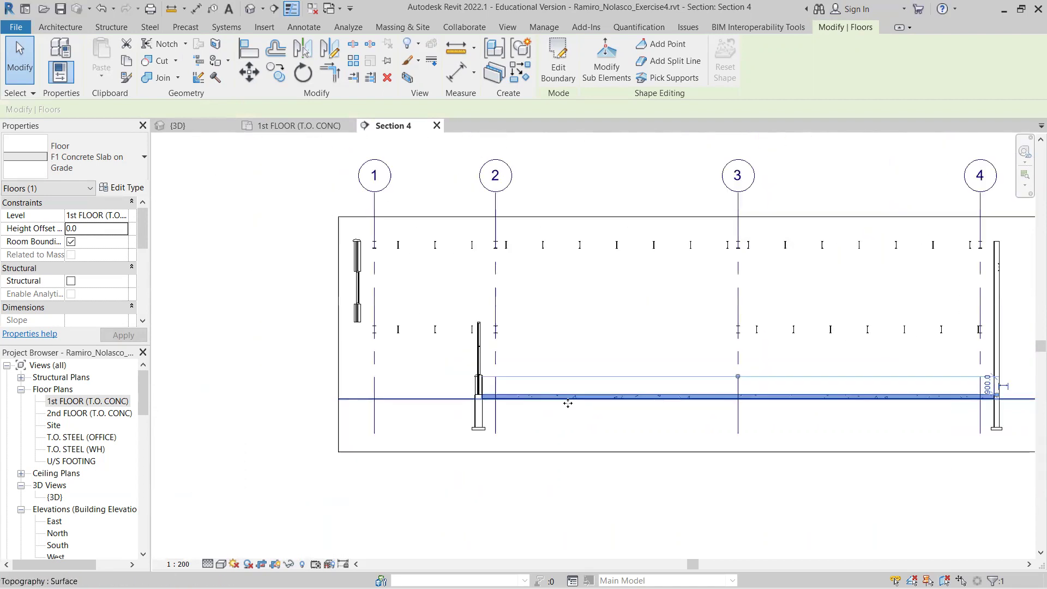
scroll(568, 403, "down", 2)
middle_click_drag(790, 467, 619, 420)
scroll(620, 421, "up", 3)
scroll(628, 371, "up", 8)
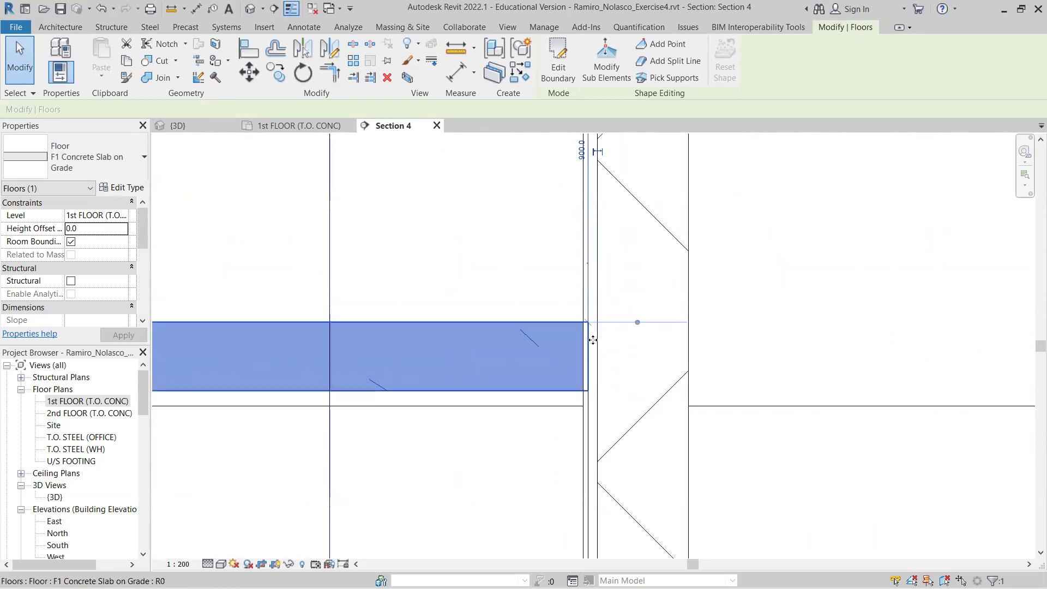
scroll(594, 344, "down", 4)
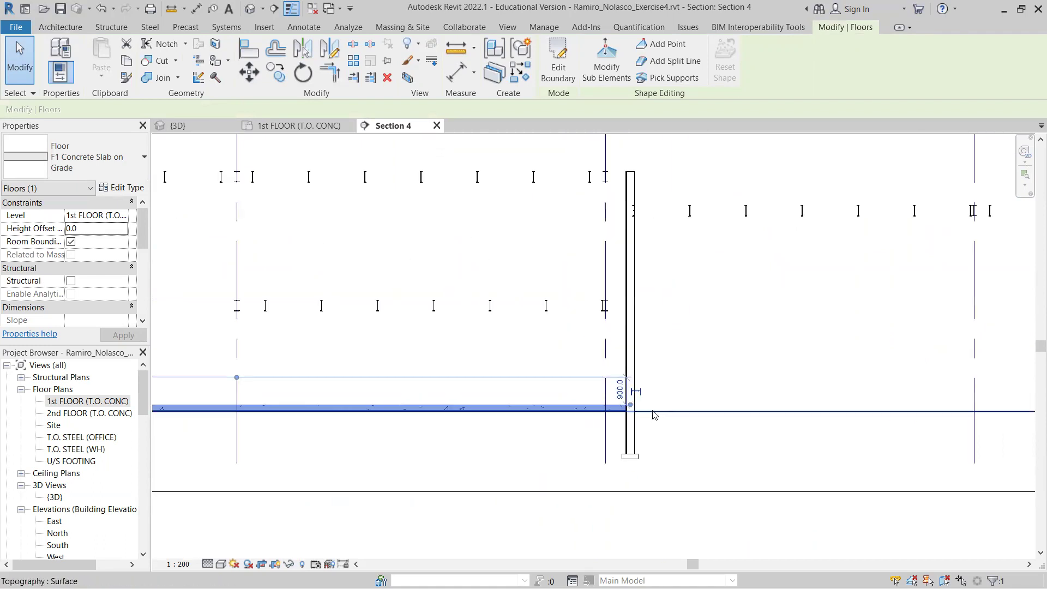
Widen Section 4's crop region farther out beyond grid 6.
scroll(655, 415, "down", 2)
scroll(736, 437, "down", 1)
middle_click_drag(737, 484, 694, 444)
scroll(694, 444, "down", 1)
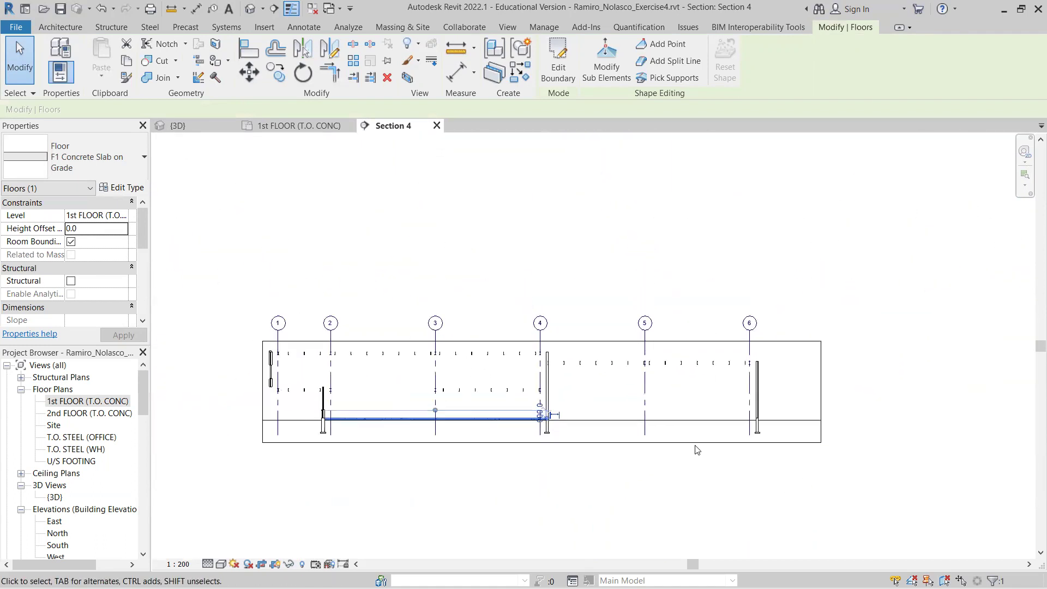
left_click(821, 390)
left_click_drag(821, 391, 965, 392)
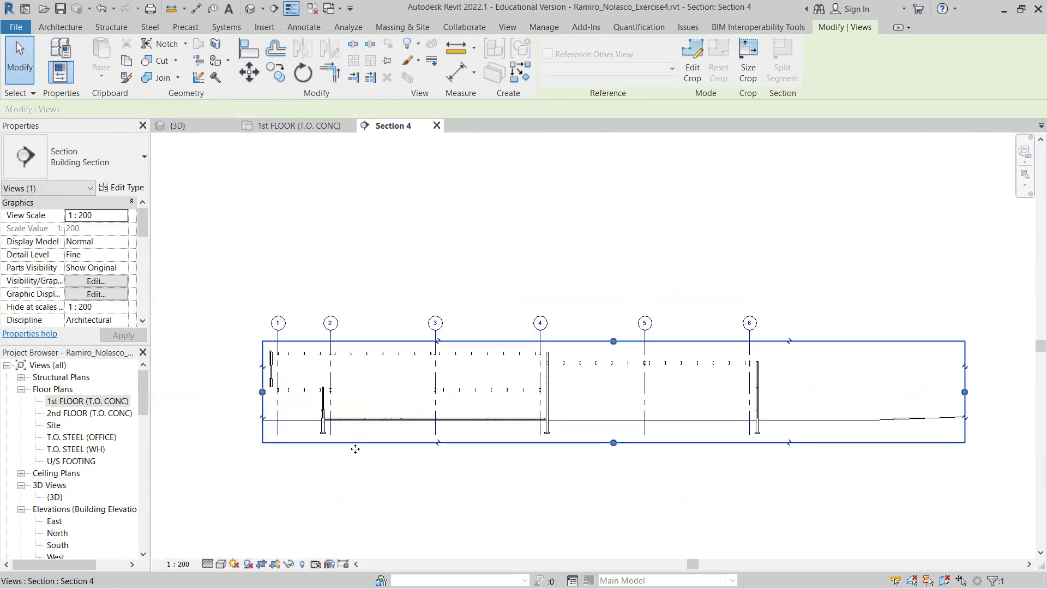
Select the concrete slab at the exterior wall near grid 2 and check its height offset and alignment with the foundation wall.
scroll(327, 422, "up", 6)
scroll(341, 413, "up", 4)
scroll(273, 390, "up", 2)
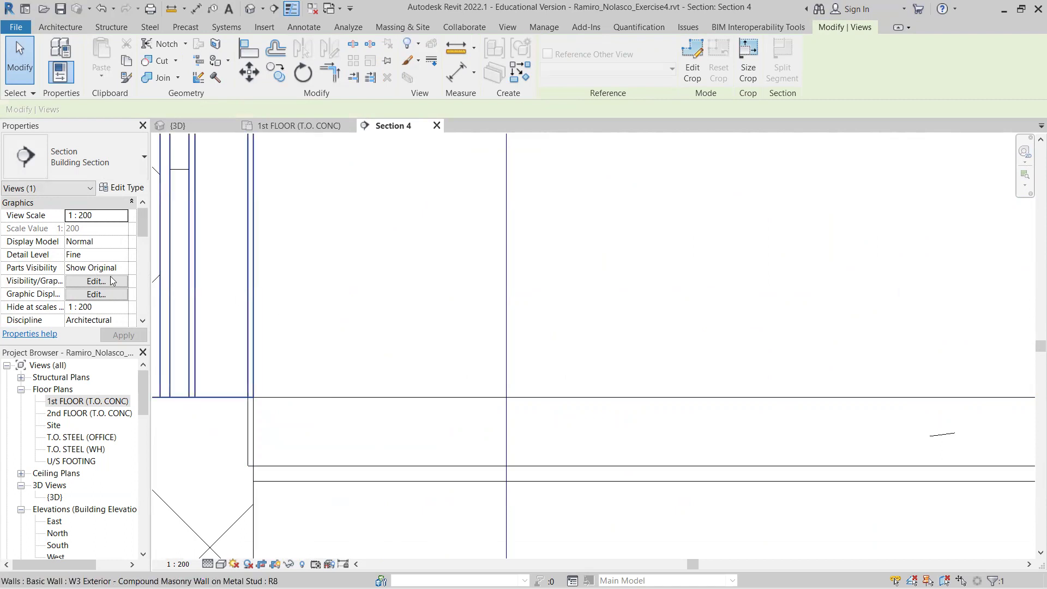
left_click(298, 401)
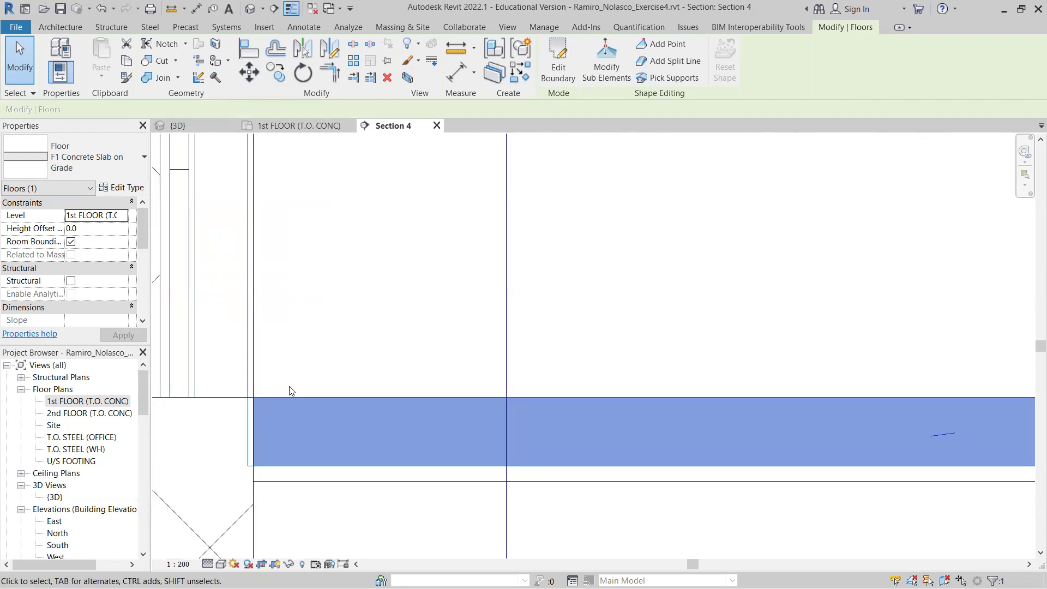
scroll(315, 387, "down", 10)
scroll(325, 389, "down", 3)
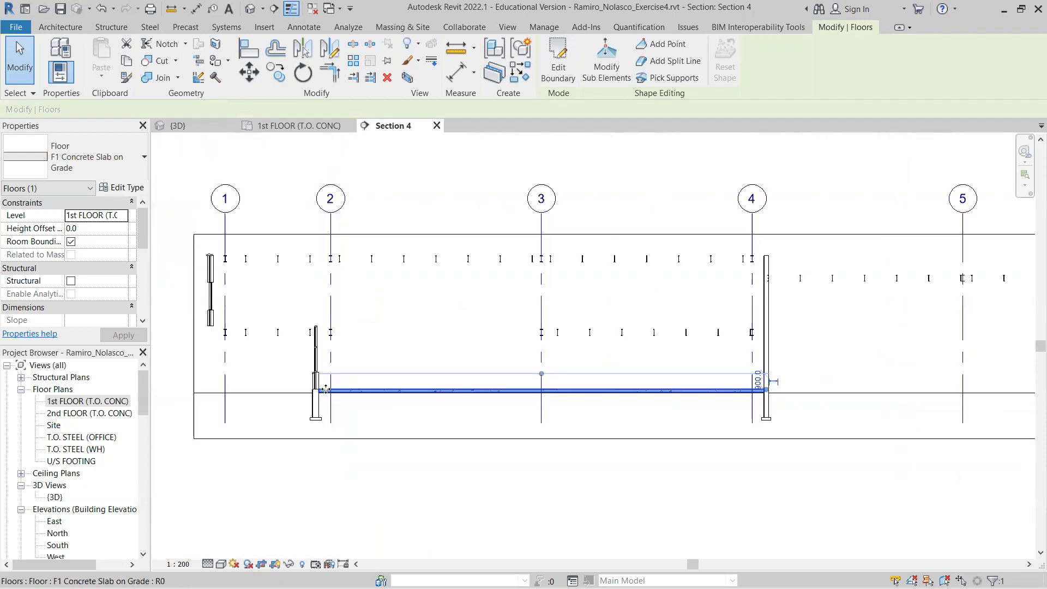